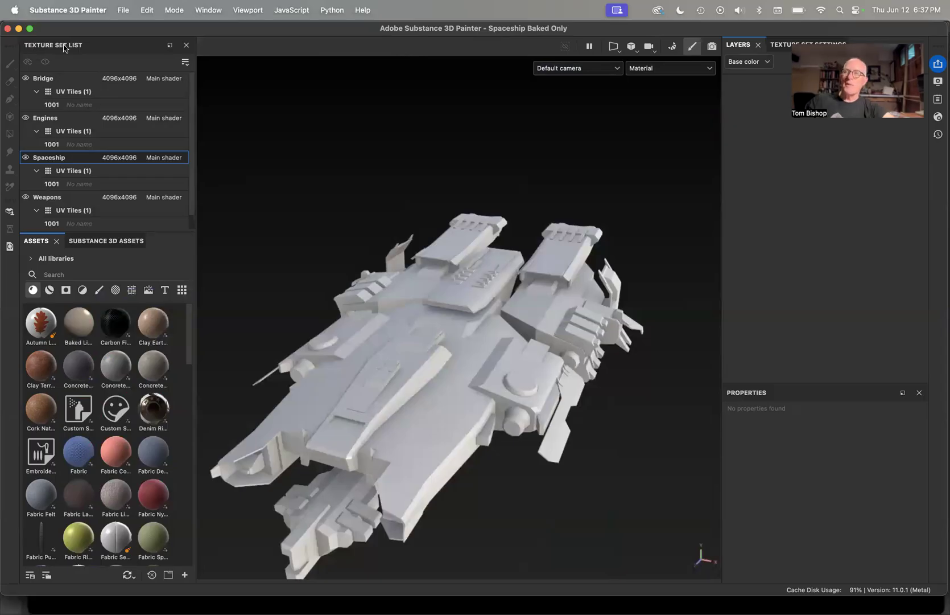
Select the Bridge, Engines and Weapons texture sets in turn, and return to the Spaceship texture set.
drag(93, 45, 89, 76)
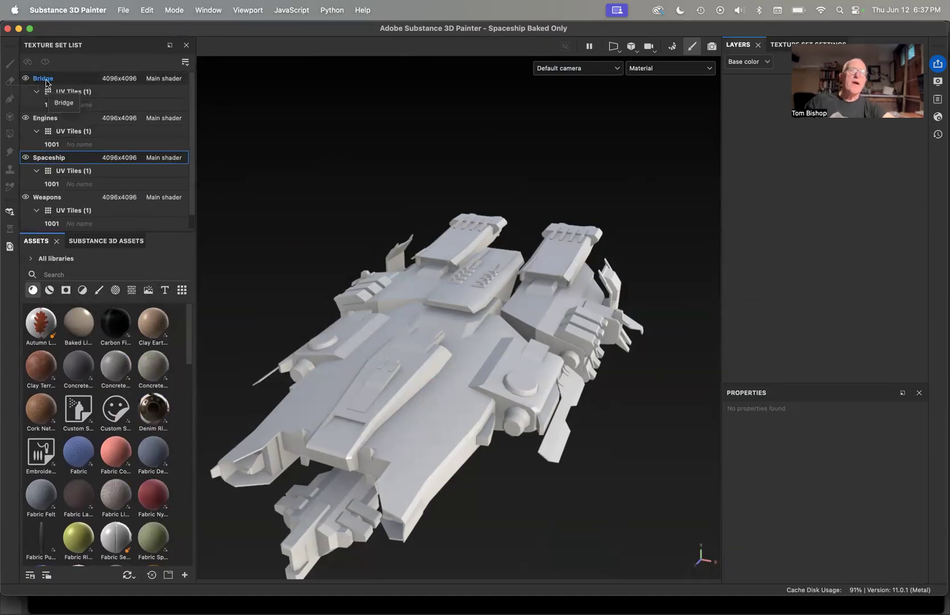
click(48, 81)
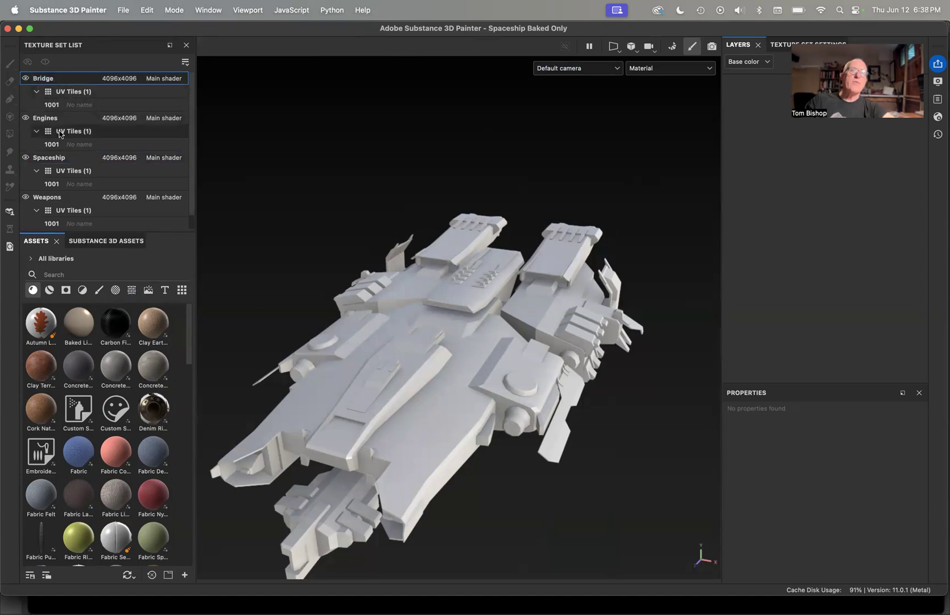
click(52, 117)
click(59, 160)
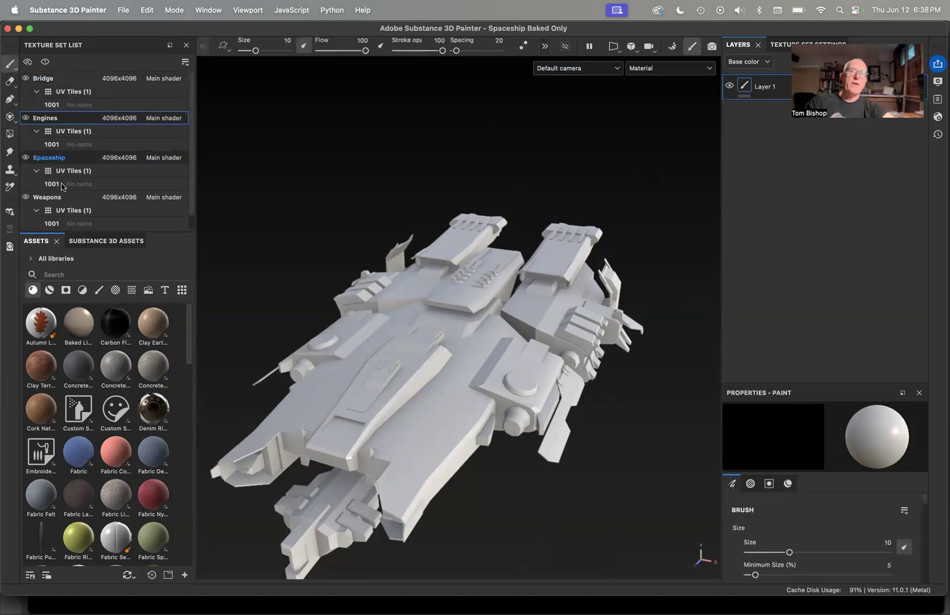
click(54, 198)
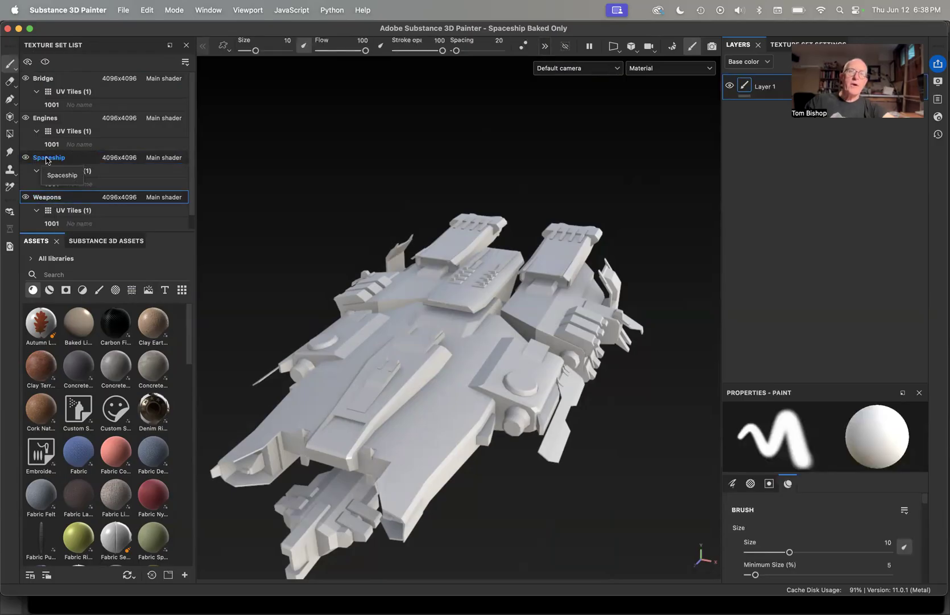
click(47, 160)
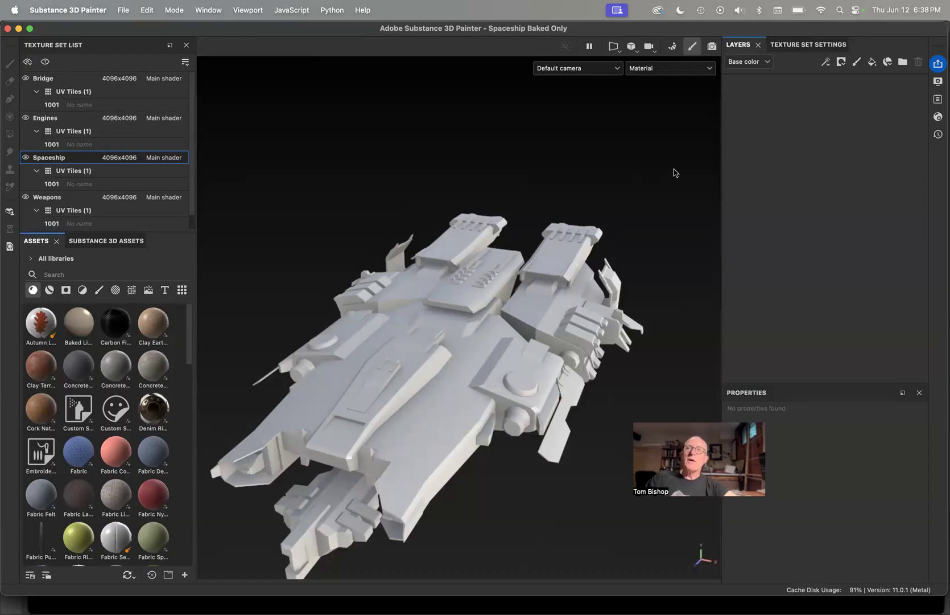
Display the World space normal mesh map on the ship, and cycle on to the ID and Ambient occlusion maps.
click(681, 72)
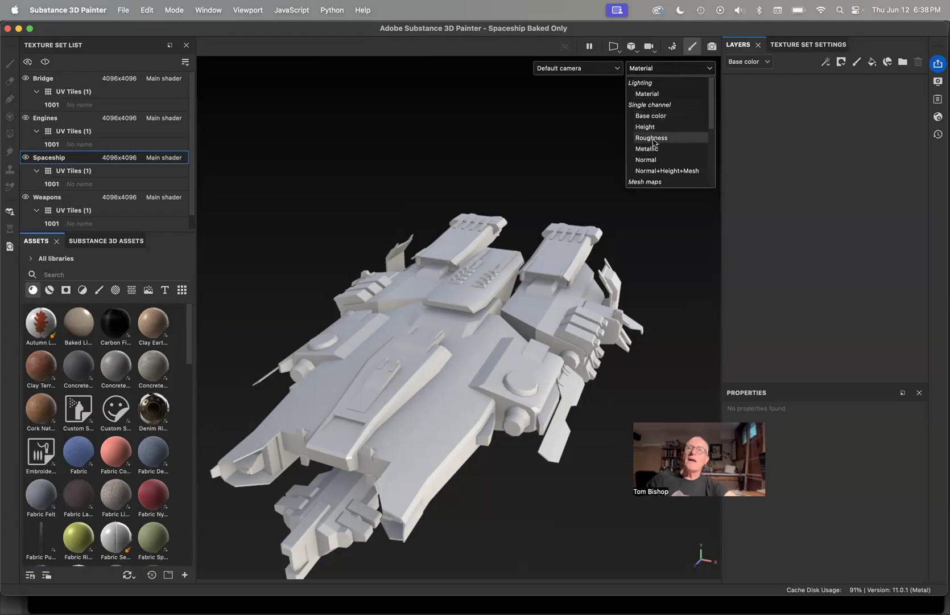
scroll(646, 181, down, 3)
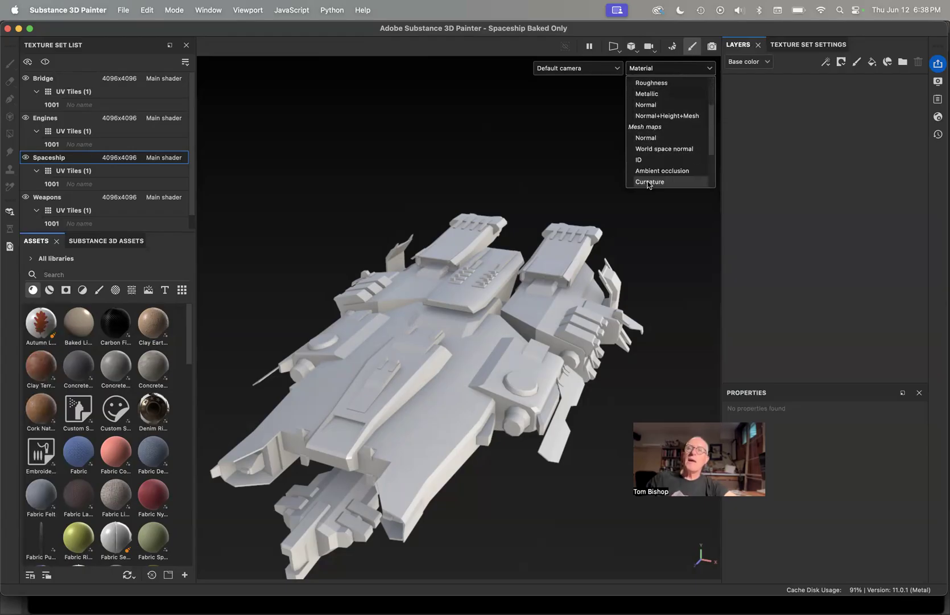
click(649, 149)
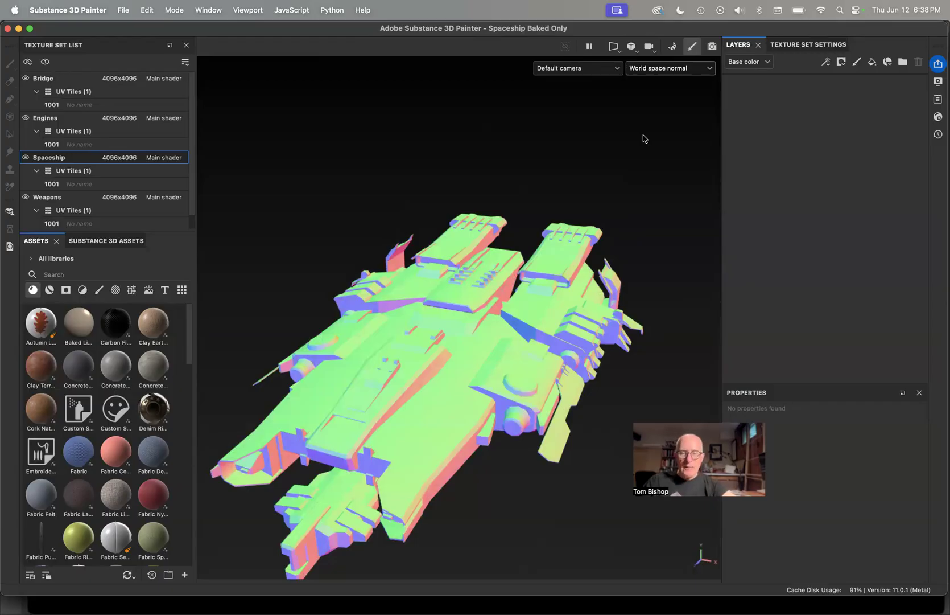
key(b)
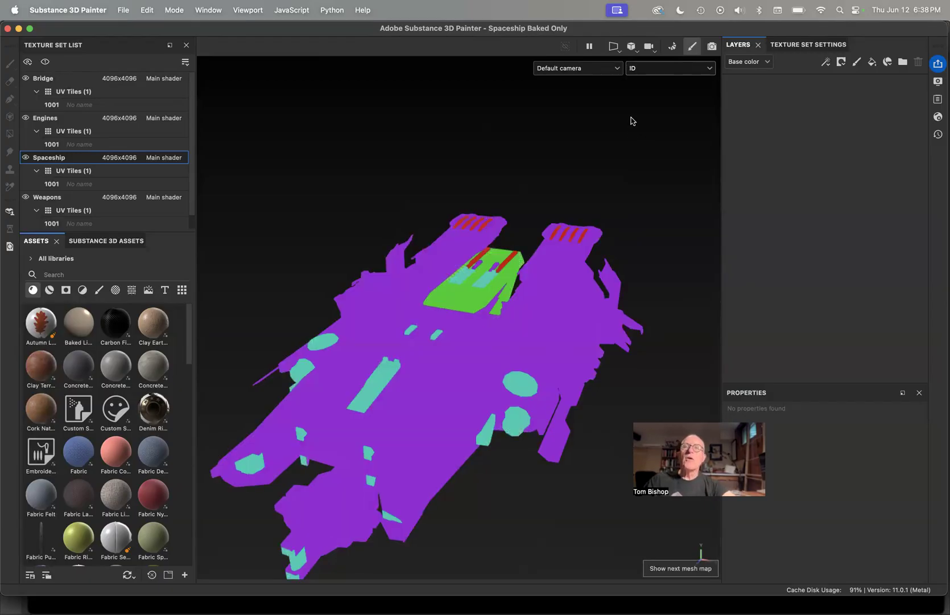
key(b)
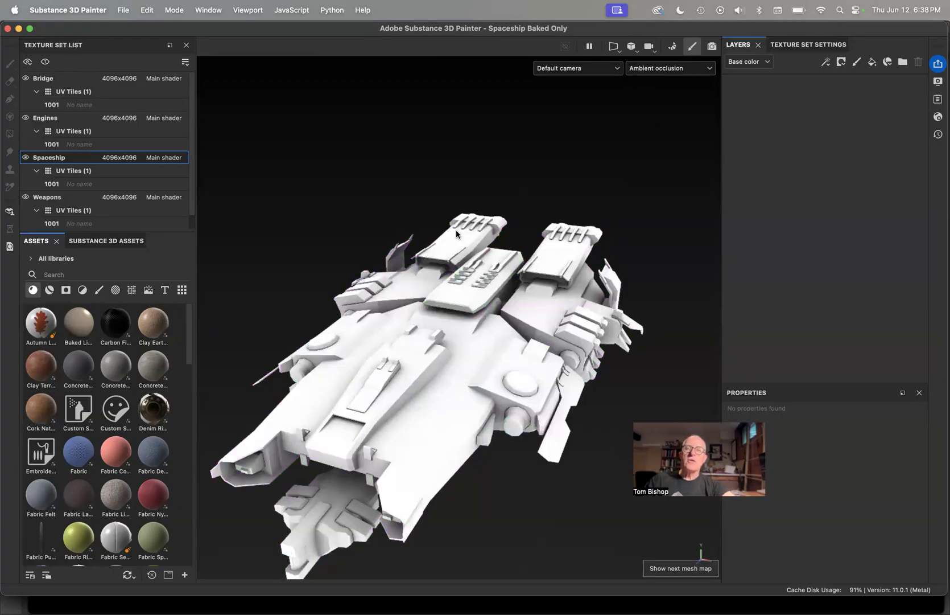
scroll(455, 375, down, 2)
scroll(465, 377, up, 2)
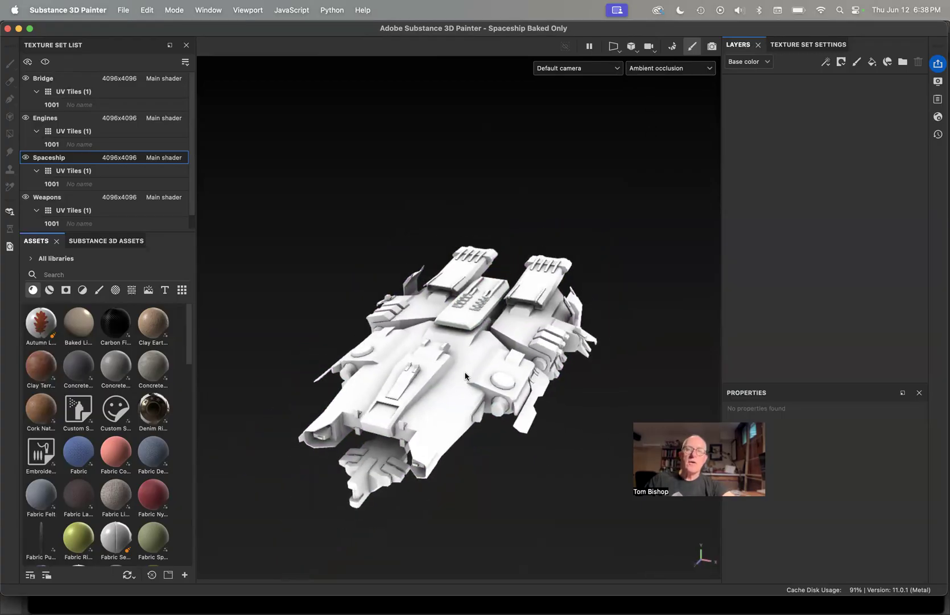
scroll(466, 378, up, 5)
Cycle through the remaining mesh maps, including Curvature, Position and Opacity, and return the viewport to Material display.
key(b)
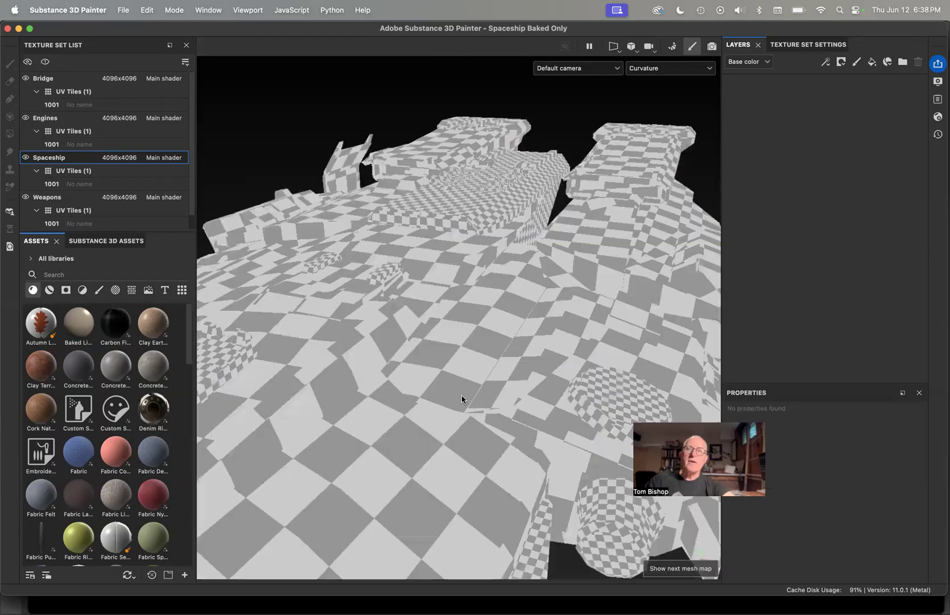
key(b)
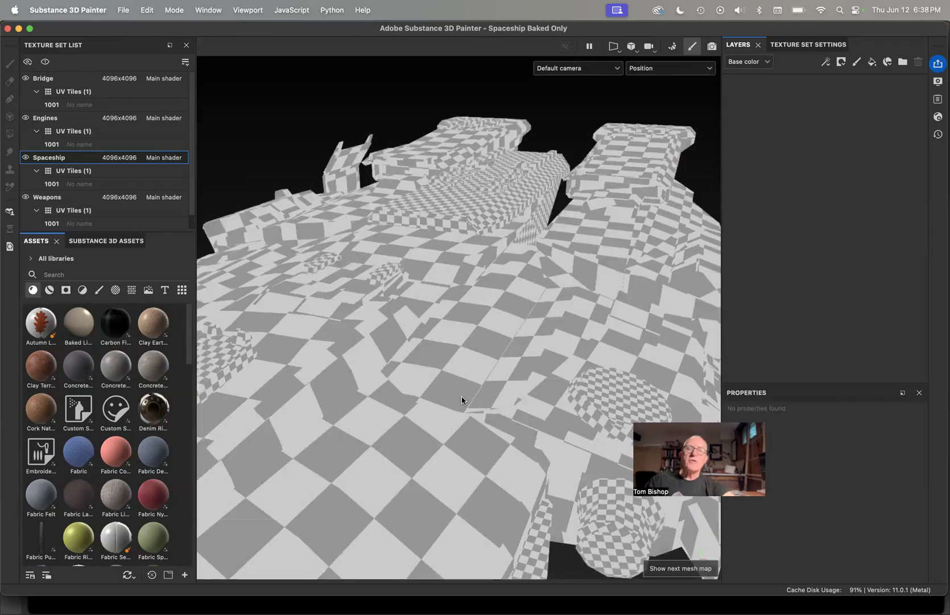
key(b)
key(b)
key(b)
key(b)
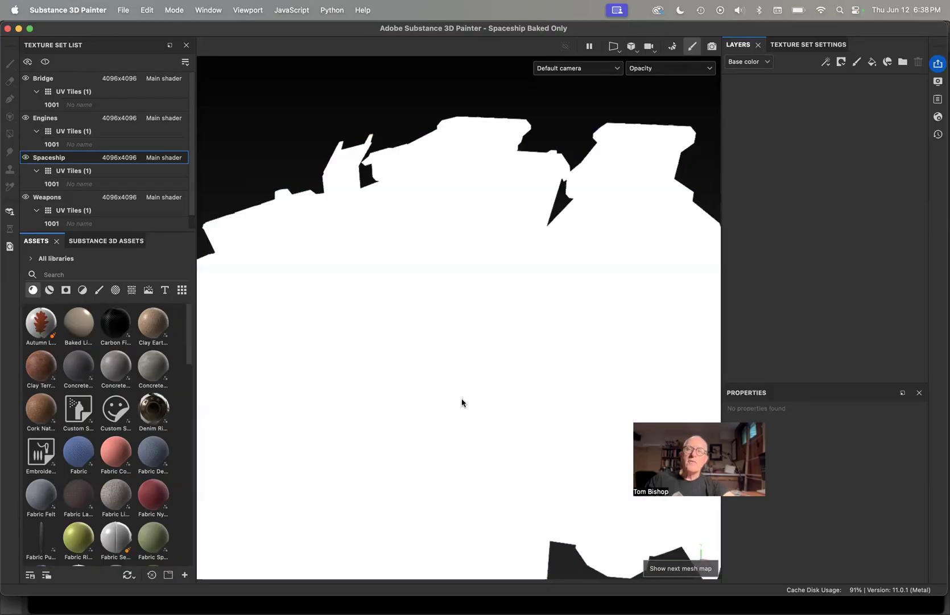
key(b)
key(b)
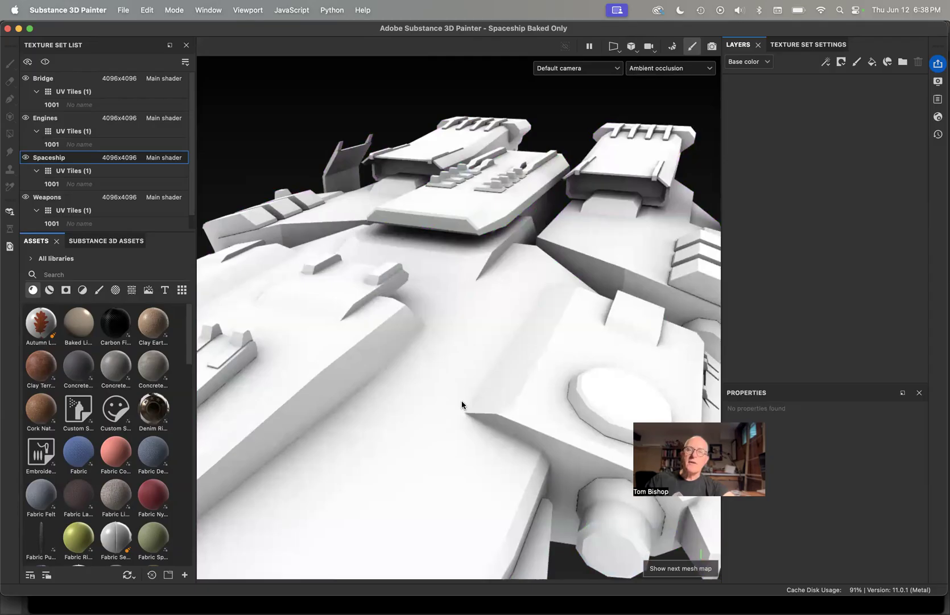
key(m)
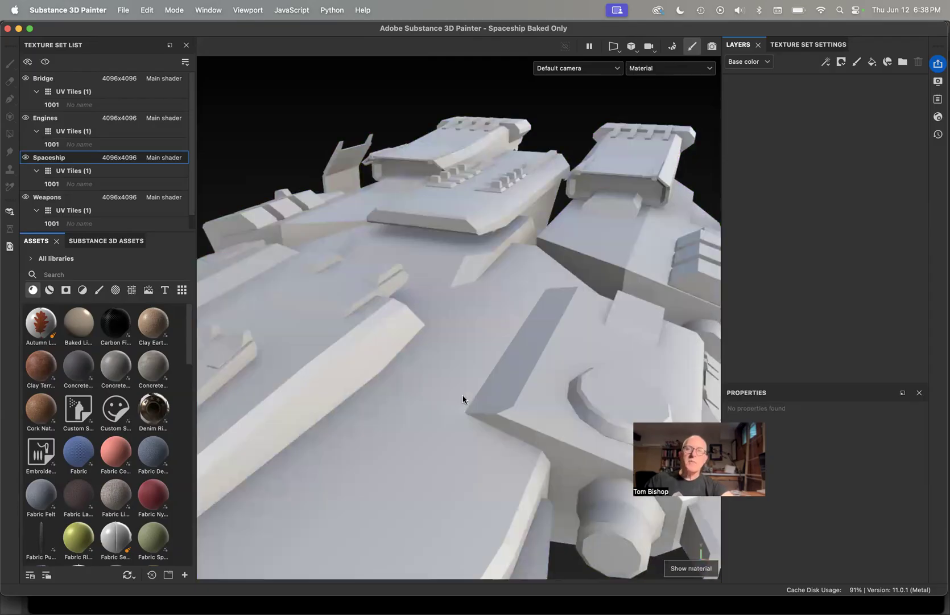
scroll(473, 382, down, 5)
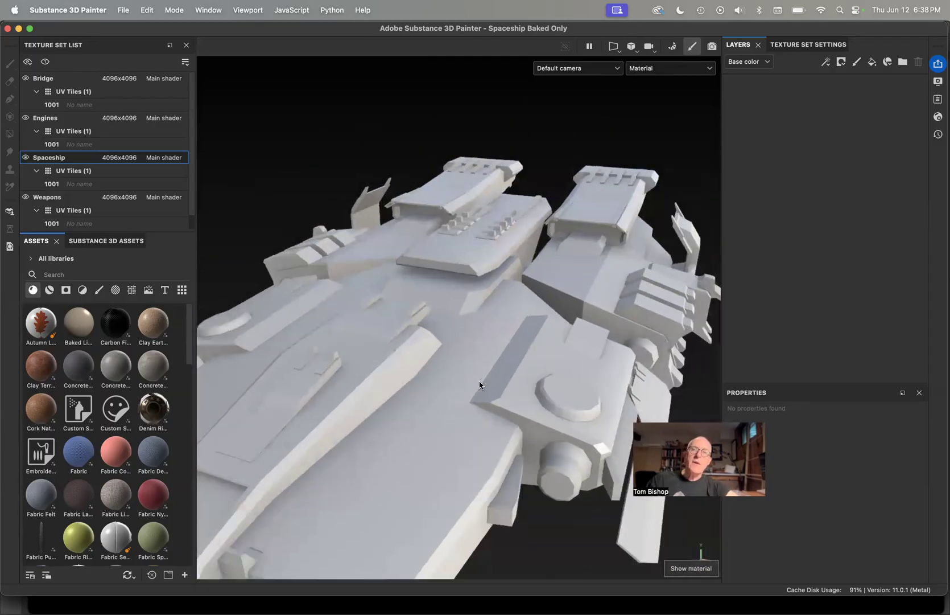
scroll(488, 388, down, 3)
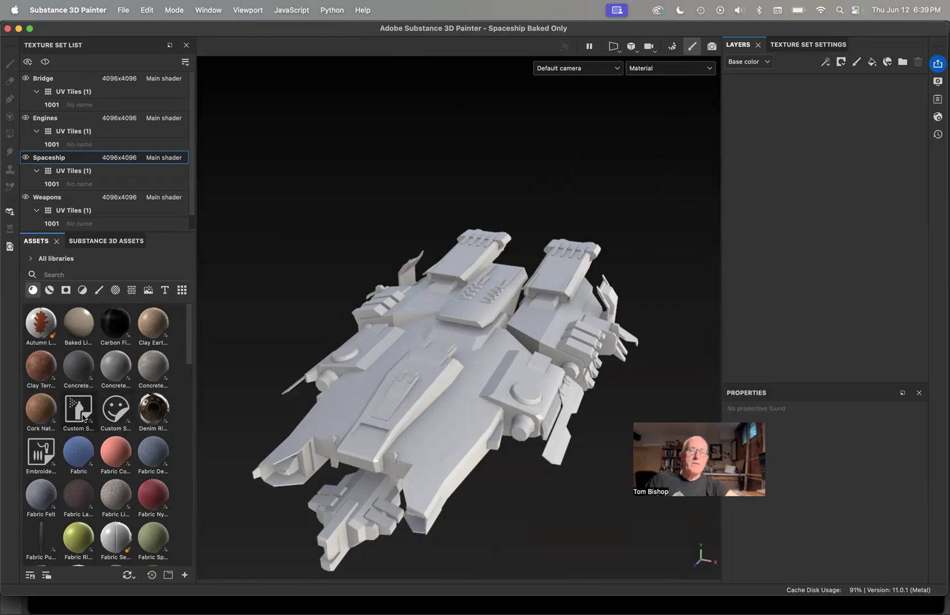
Find the Paint Spray material among the material assets and apply it to the Spaceship part of the model.
scroll(96, 421, down, 10)
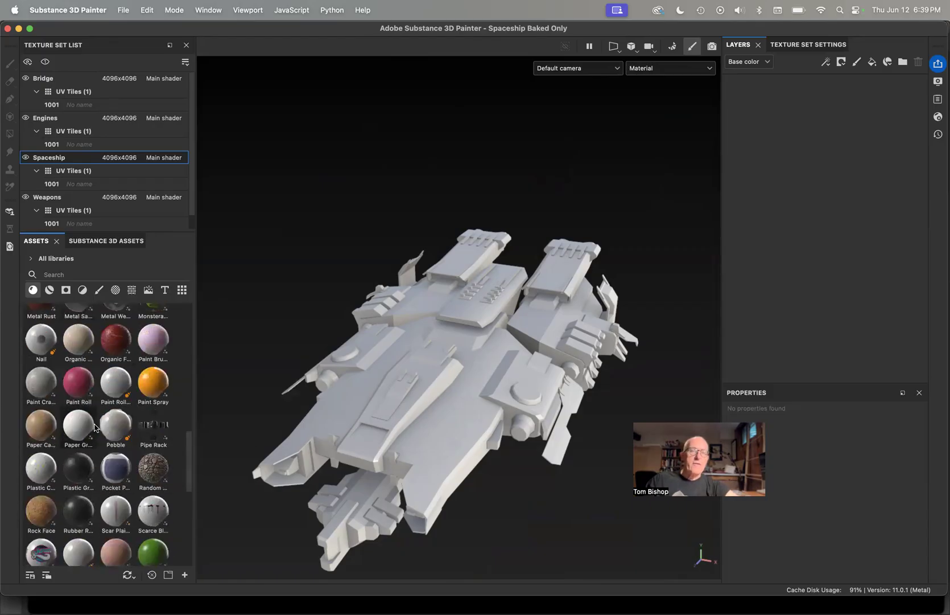
click(33, 290)
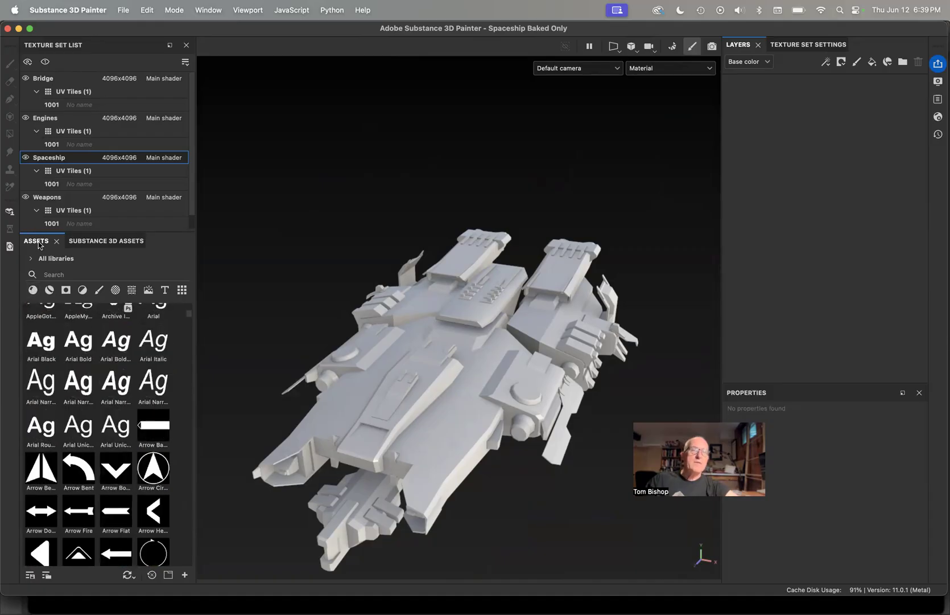
click(33, 290)
drag(148, 387, 434, 422)
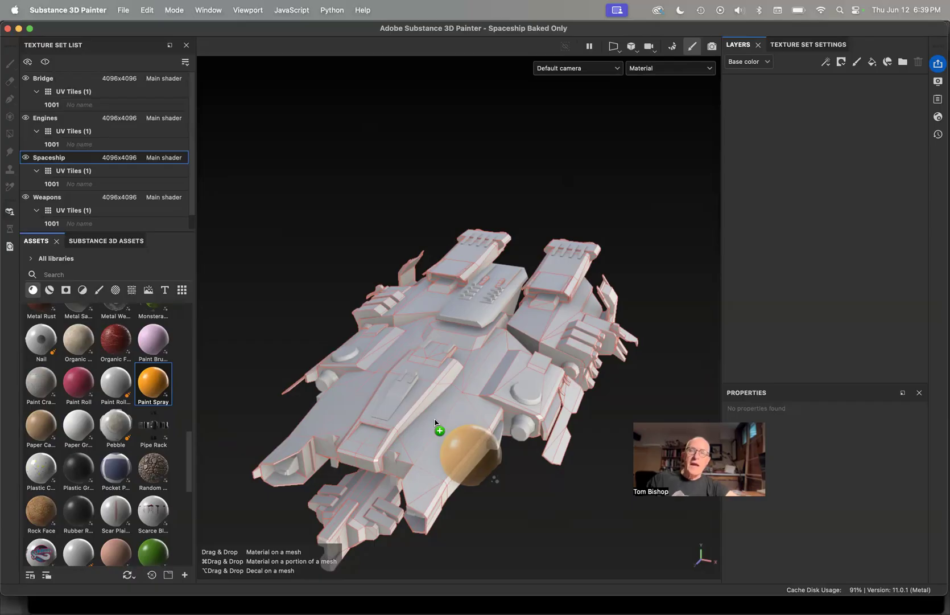
drag(434, 422, 436, 422)
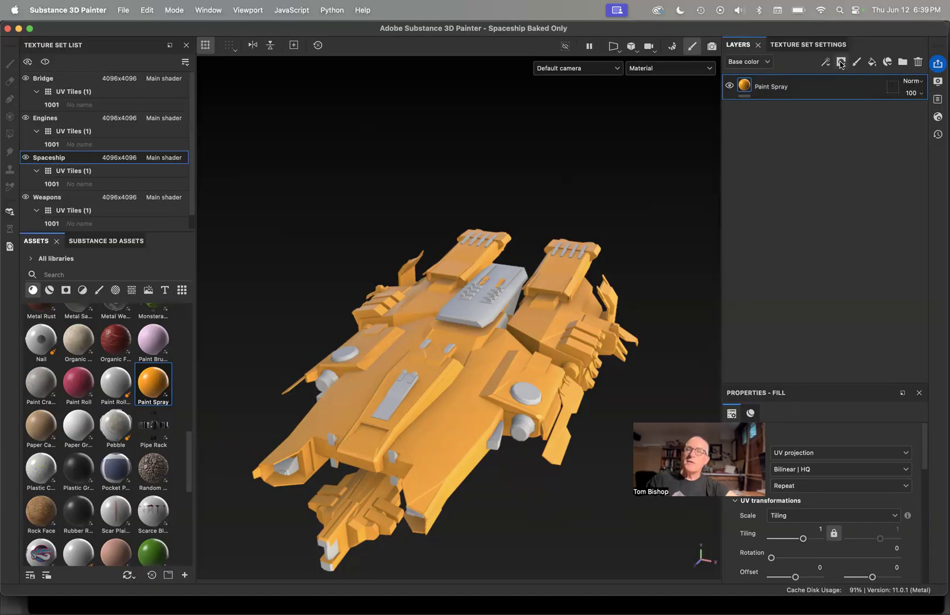
Add a black mask to the Paint Spray layer.
mouse_move(760, 84)
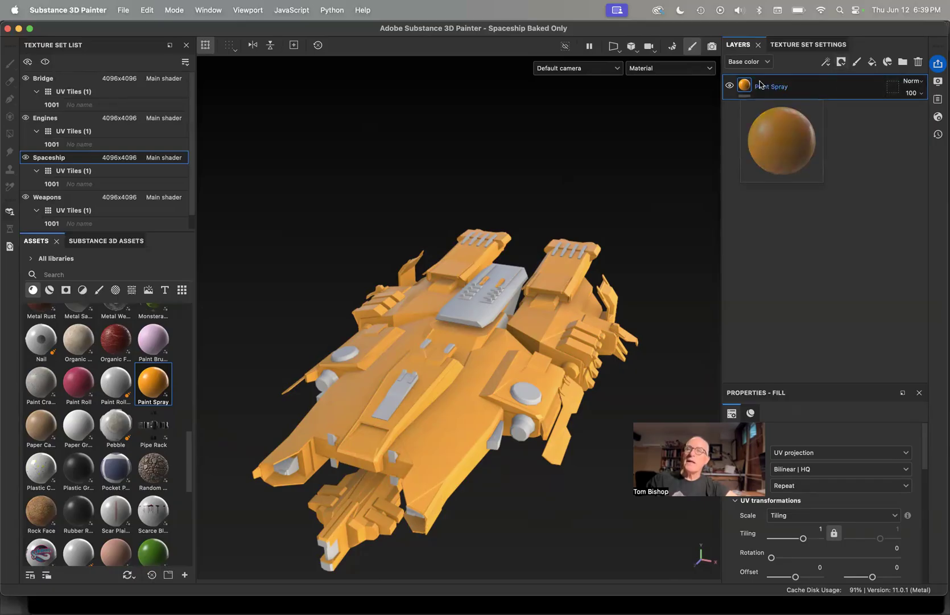
click(840, 64)
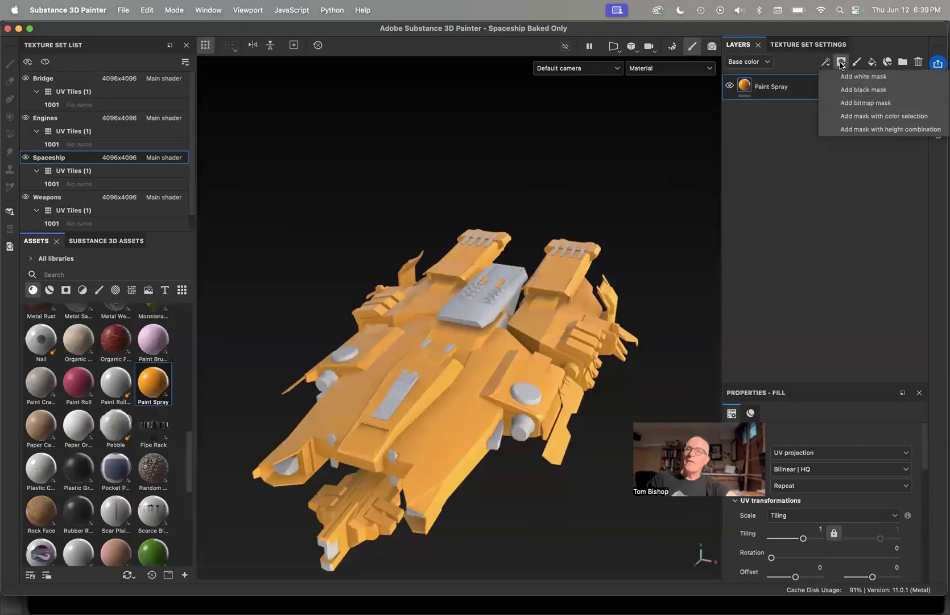
click(851, 90)
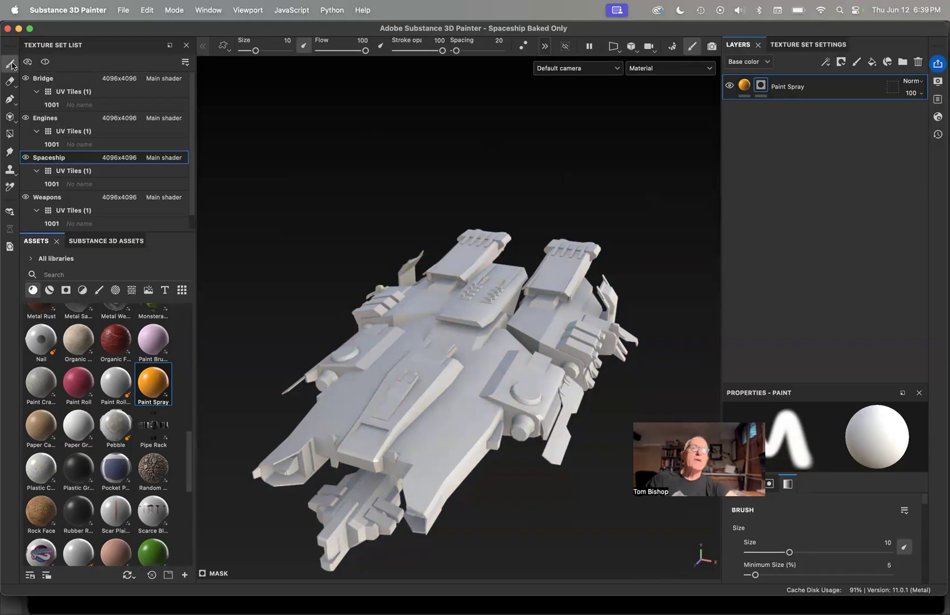
Paint on the Paint Spray mask across the hull and engine housing with the Basic Hard brush, and undo the strokes.
click(99, 291)
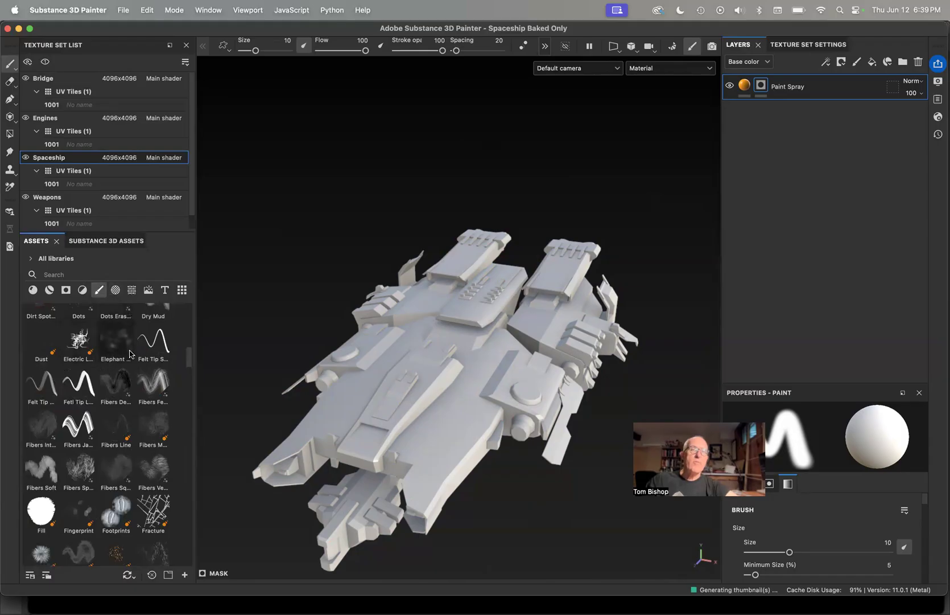
drag(186, 362, 193, 266)
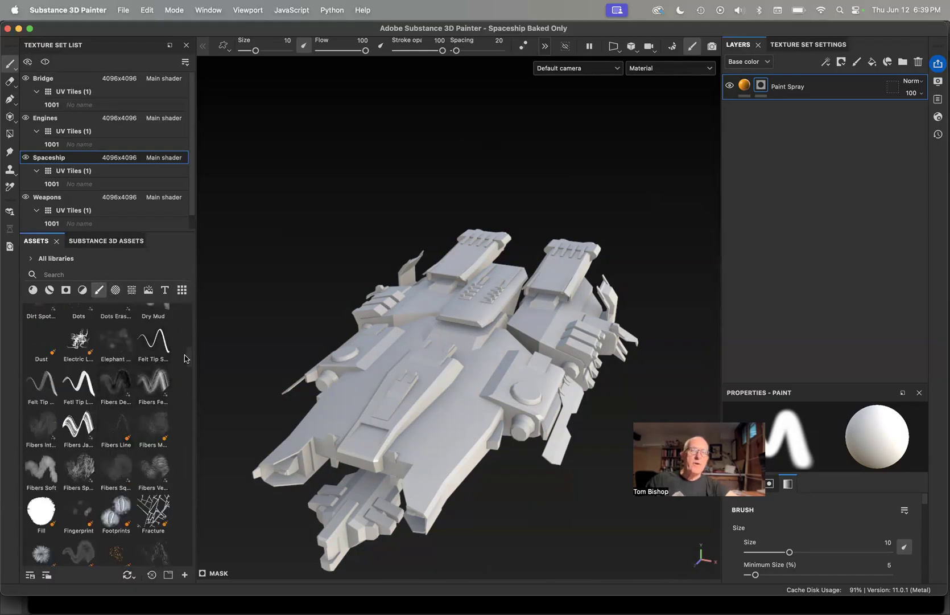
drag(188, 365, 185, 309)
click(116, 410)
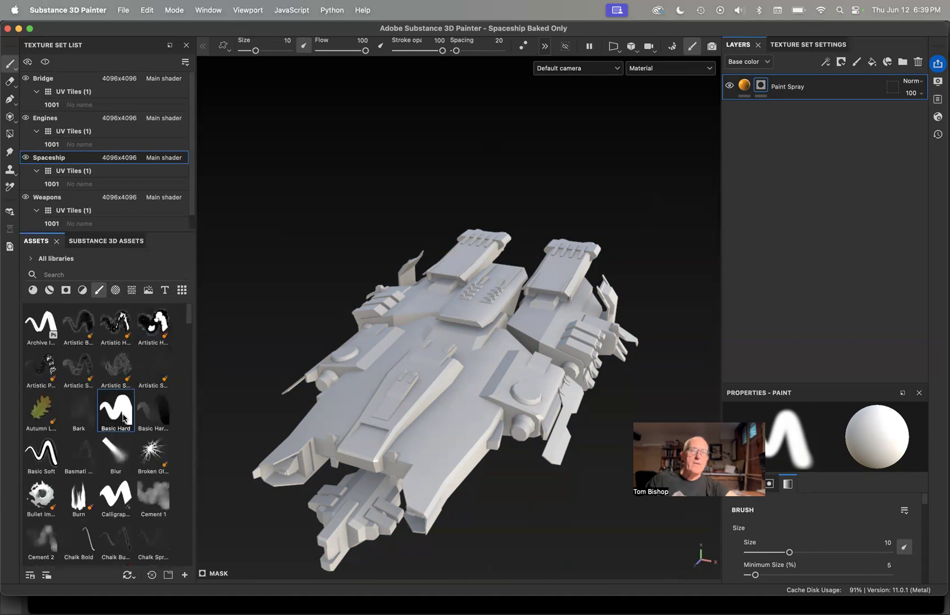
mouse_move(441, 415)
mouse_down()
mouse_move(510, 351)
mouse_move(455, 425)
mouse_move(472, 430)
mouse_move(490, 398)
mouse_move(478, 394)
mouse_move(410, 435)
mouse_move(460, 360)
mouse_move(382, 458)
mouse_move(449, 463)
mouse_move(401, 475)
mouse_move(367, 458)
mouse_move(416, 419)
mouse_up()
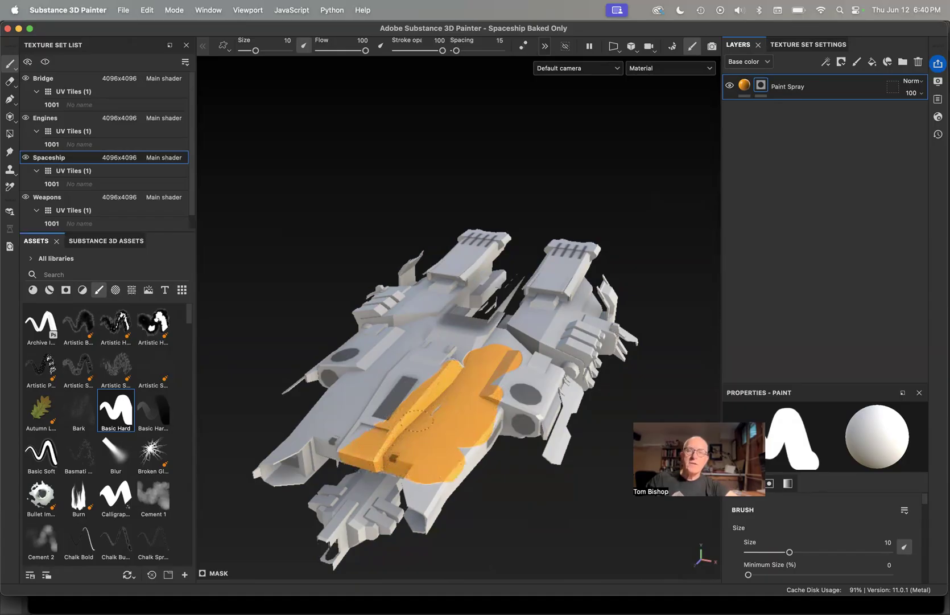
mouse_move(508, 345)
mouse_down()
mouse_move(542, 308)
mouse_move(562, 307)
mouse_move(564, 324)
mouse_move(585, 303)
mouse_up()
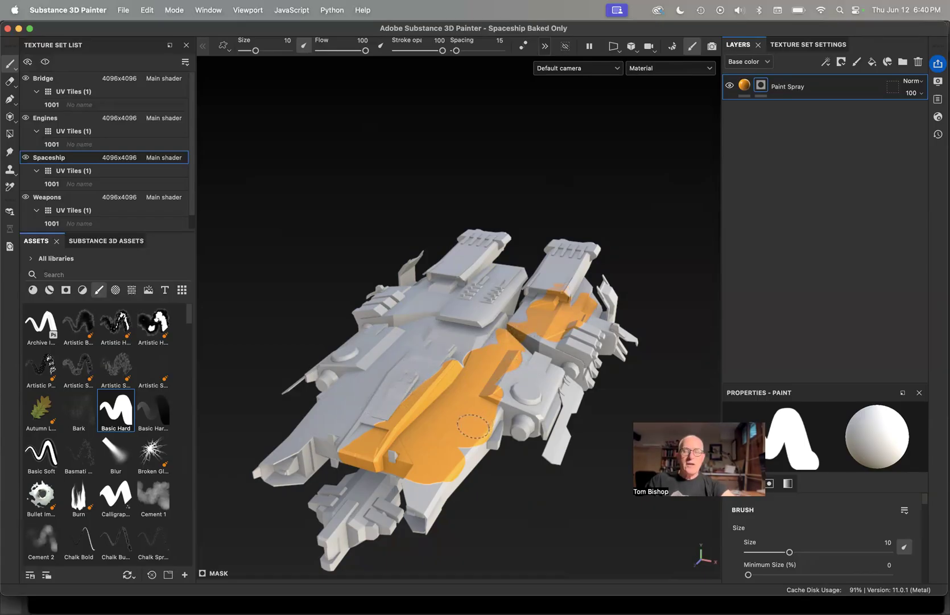
key(super+z)
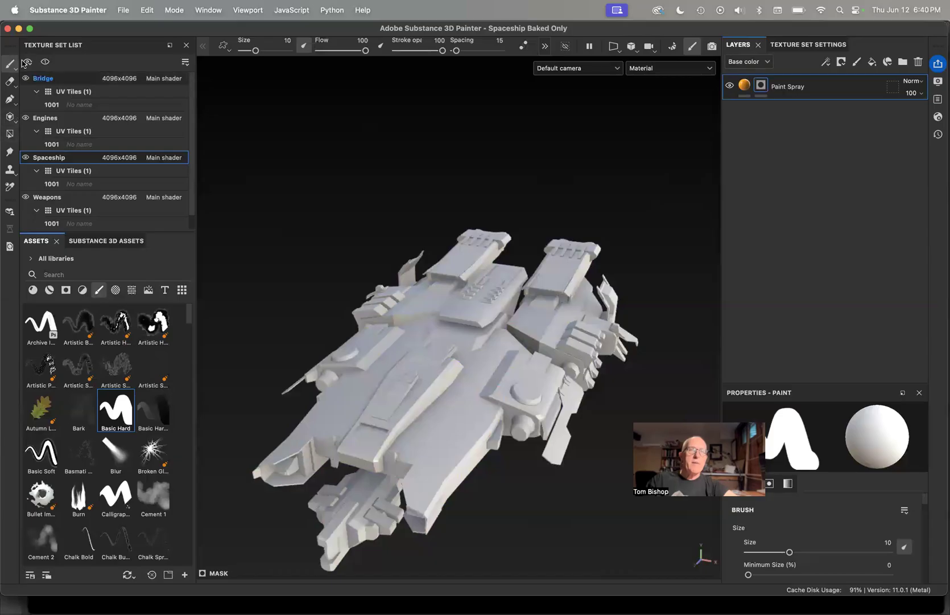
Reveal Paint Spray on adjoining front hull panels by filling their faces in the mask with Polygon Fill in quad mode.
click(10, 135)
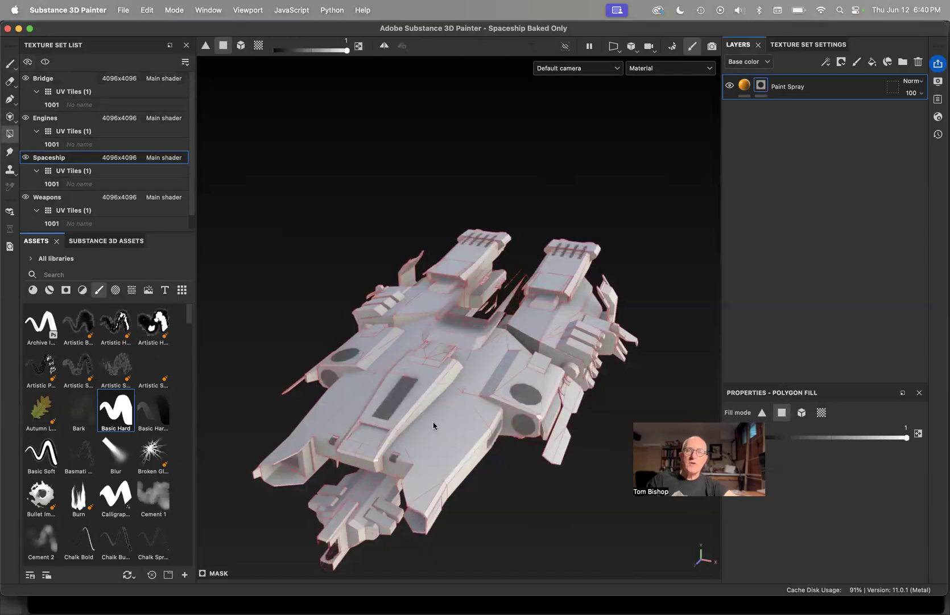
click(455, 423)
drag(474, 418, 489, 441)
drag(489, 445, 493, 440)
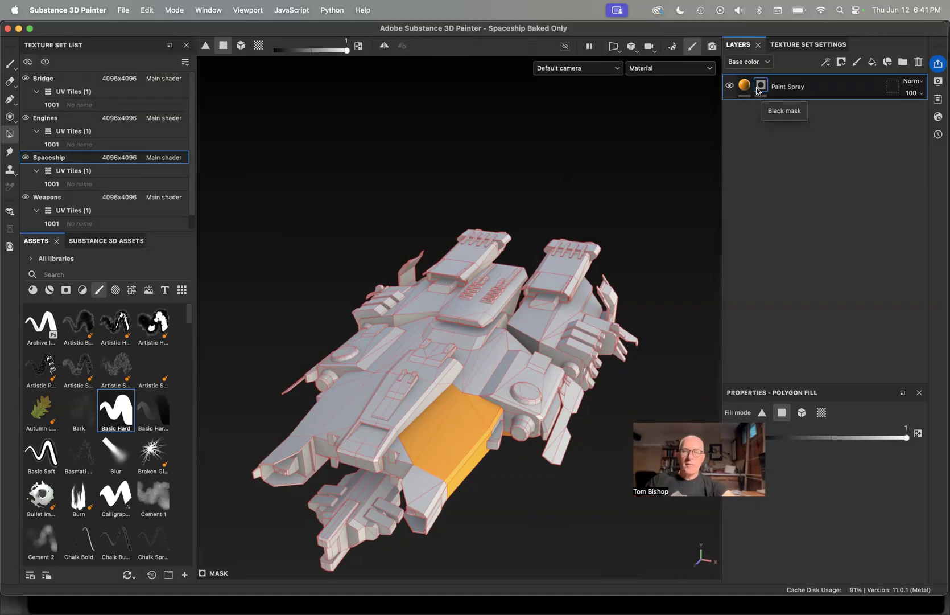
Undo the polygon fills and the addition of the black mask on the Paint Spray layer.
key(super+z)
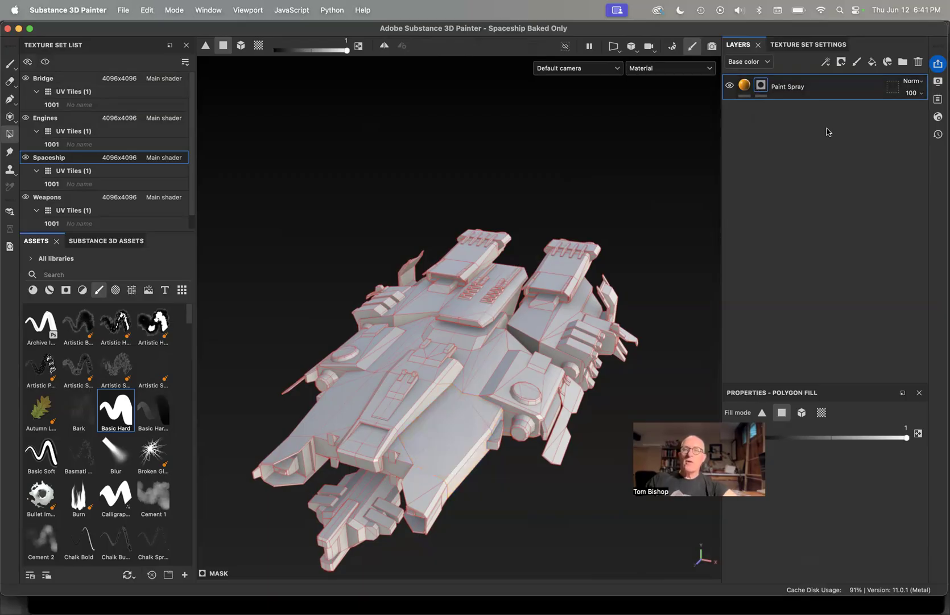
key(super+z)
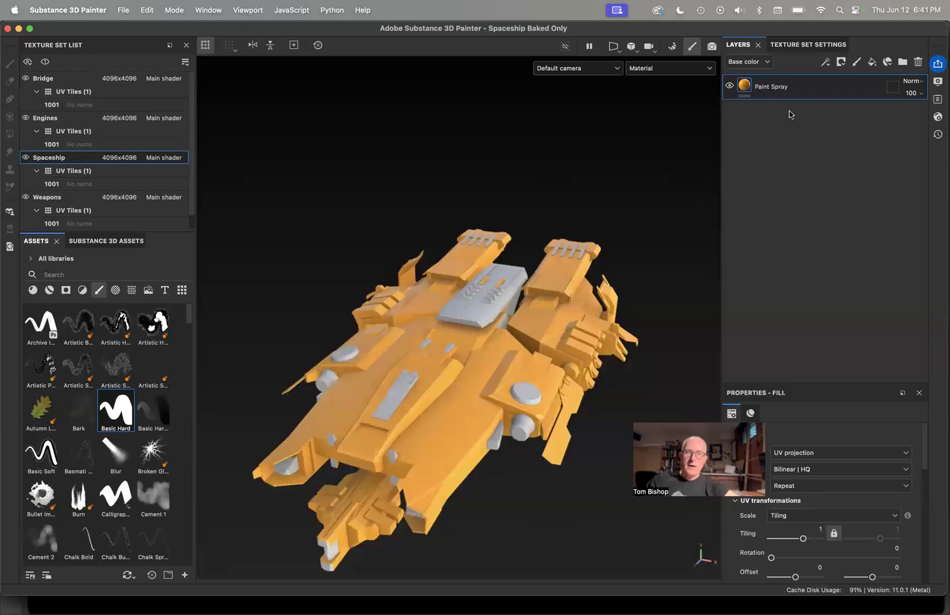
Undo the Paint Spray layer and apply My Smart Material from the smart materials library to the spaceship hull.
key(super+z)
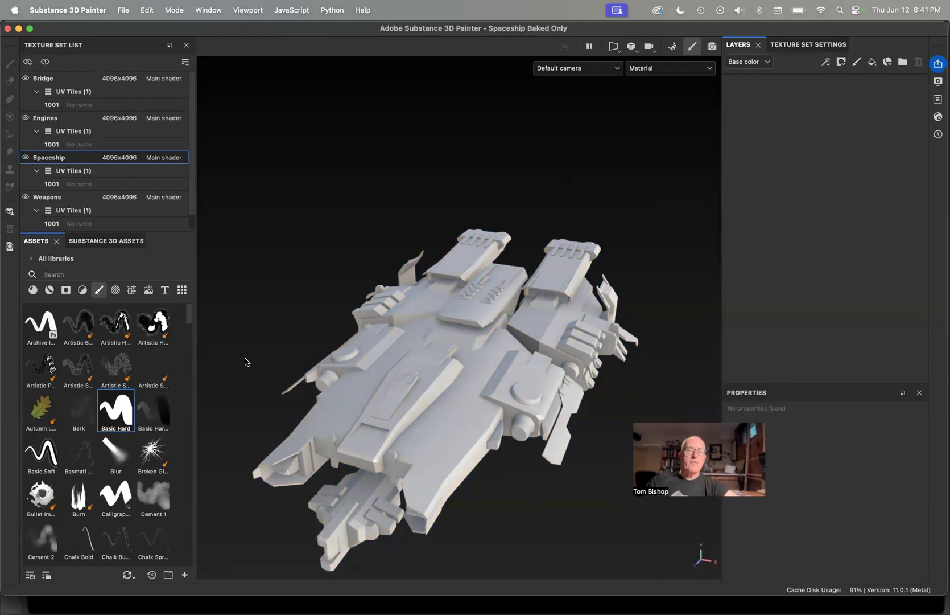
click(50, 291)
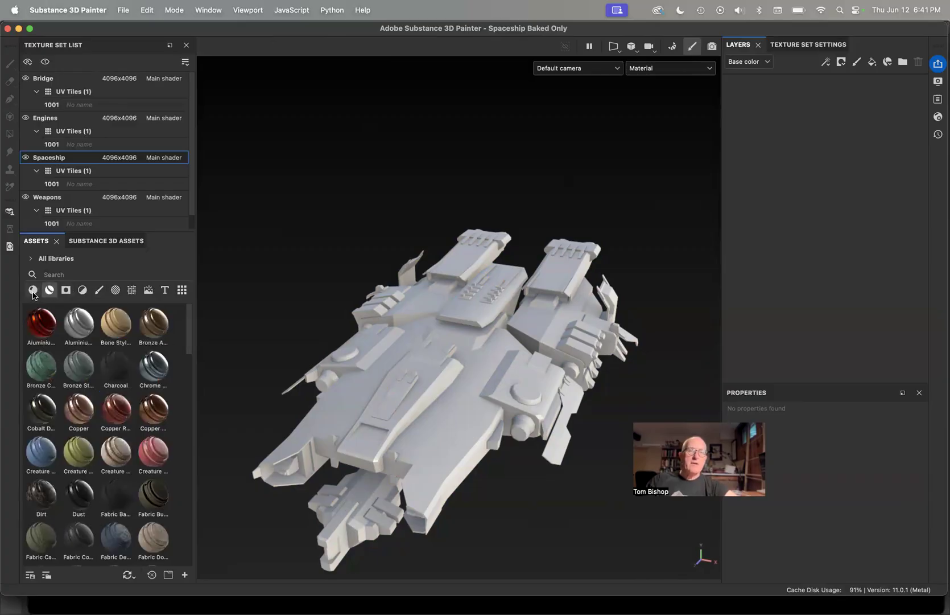
mouse_move(99, 396)
scroll(131, 374, down, 5)
scroll(130, 373, down, 5)
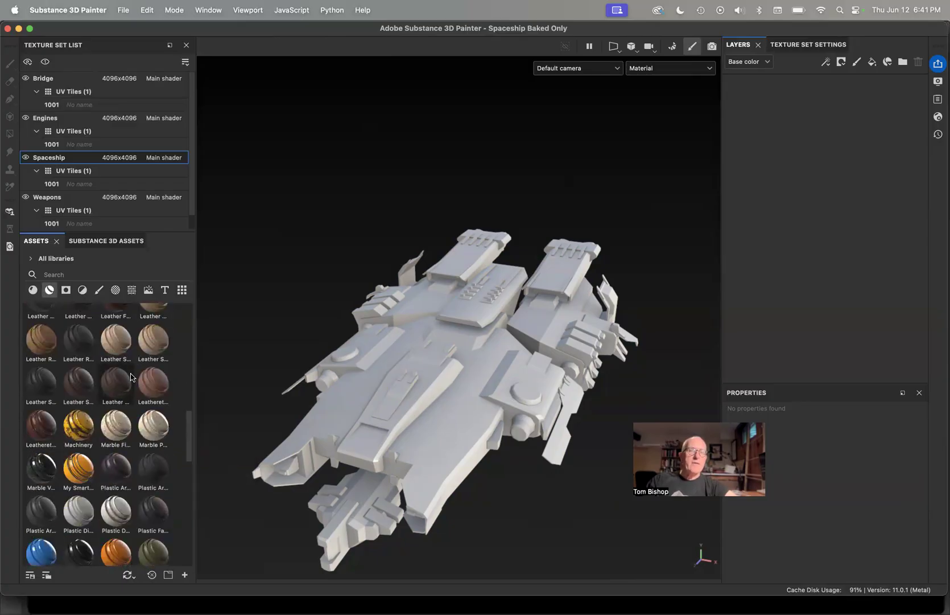
drag(82, 481, 447, 411)
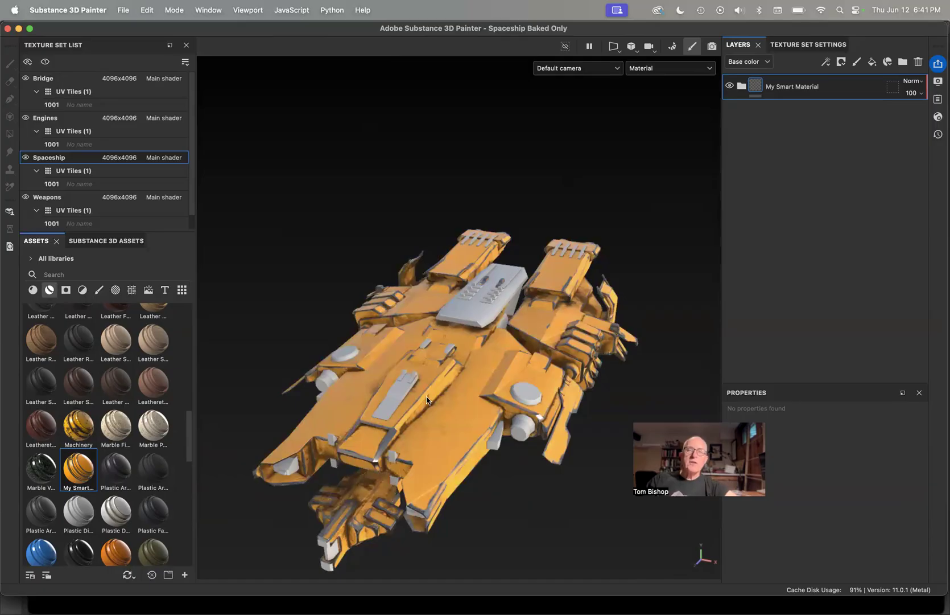
Expand the My Smart Material folder and select the Mask Builder - Legacy generator in the Metal Rust layer's mask.
scroll(431, 411, up, 10)
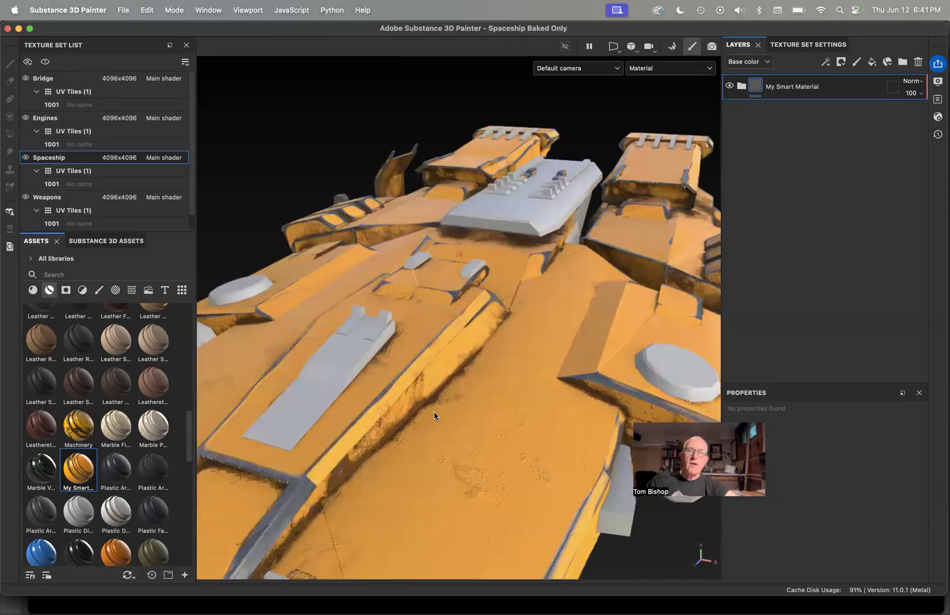
scroll(435, 416, up, 5)
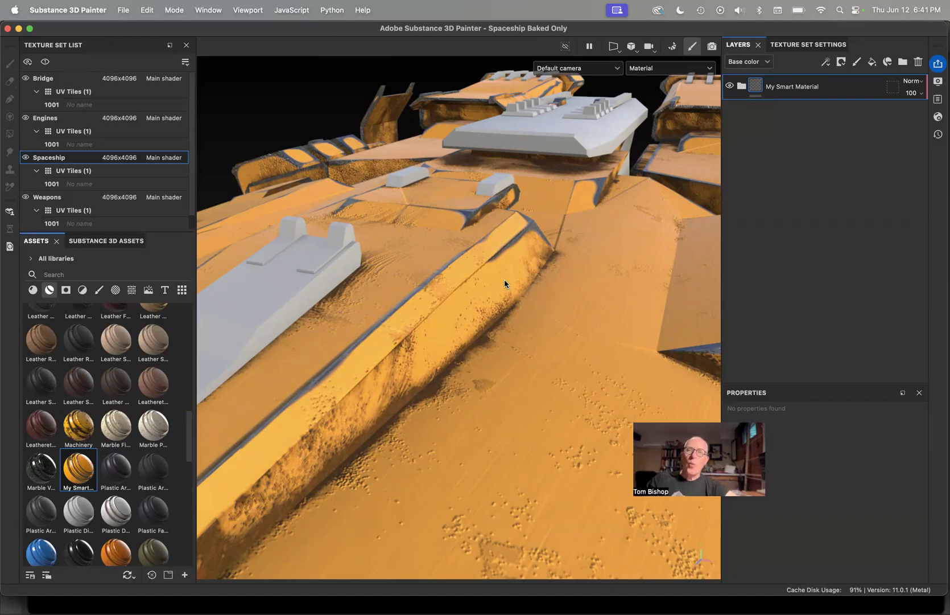
scroll(504, 282, up, 1)
scroll(504, 286, down, 5)
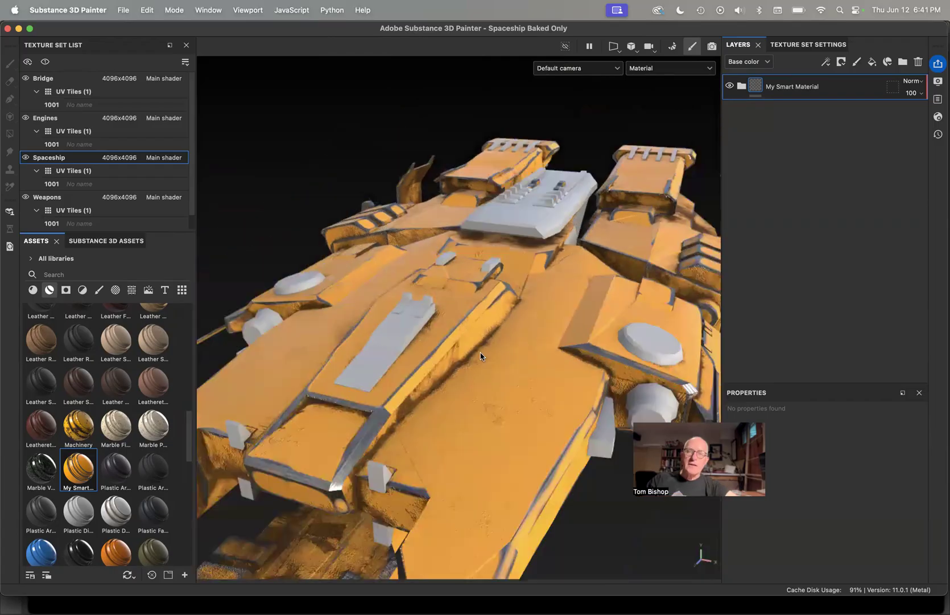
scroll(477, 353, up, 2)
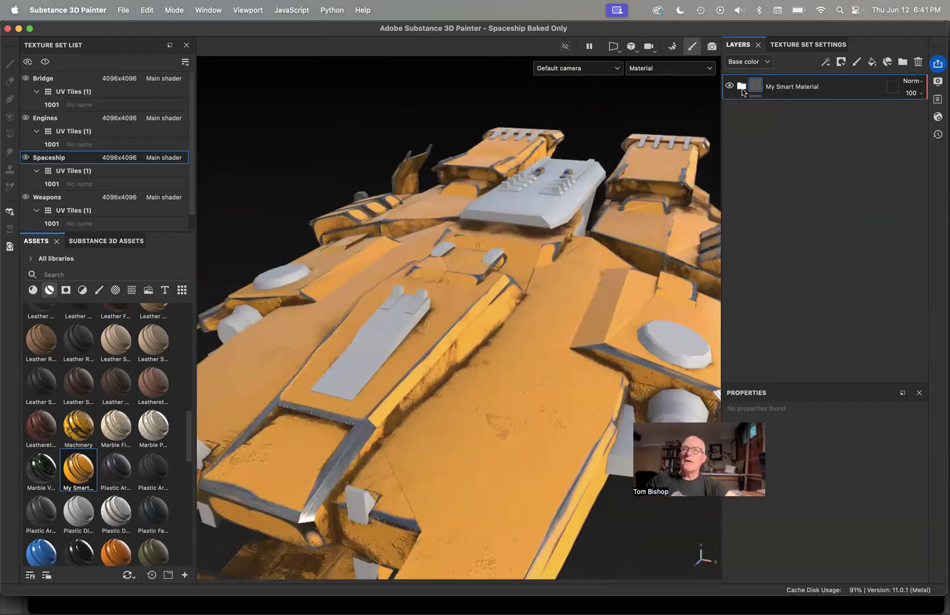
click(742, 87)
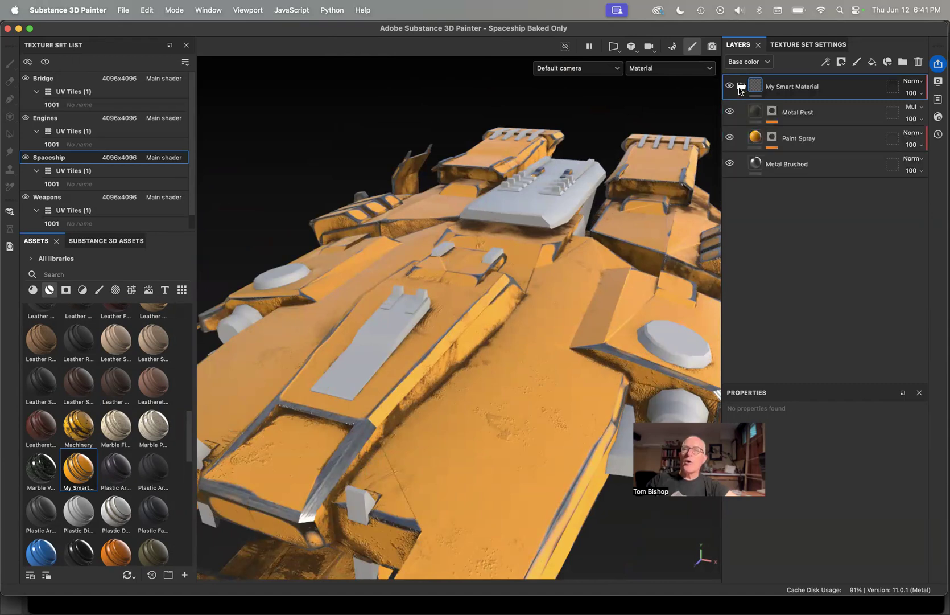
click(795, 115)
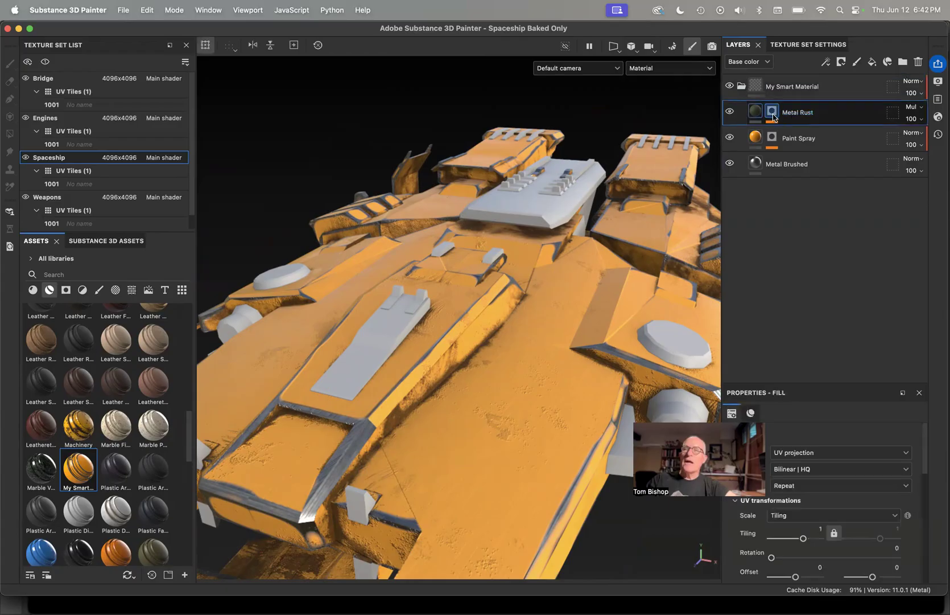
click(772, 113)
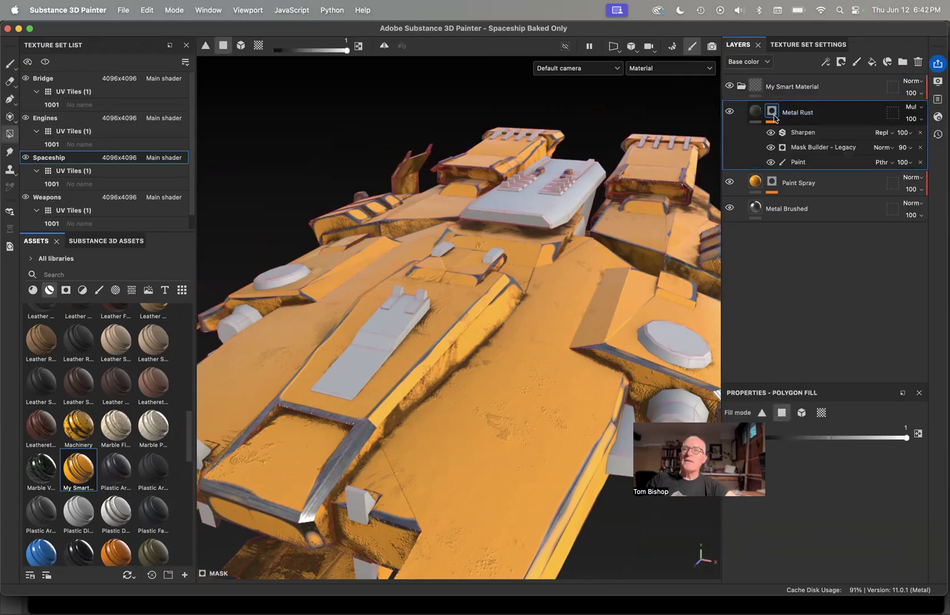
click(783, 151)
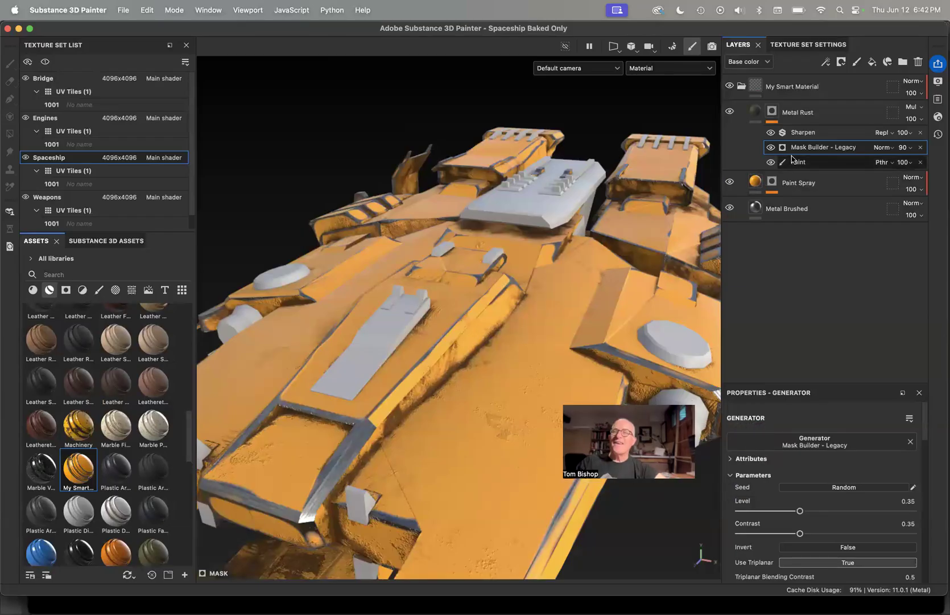
Hide the Sharpen filter in the Metal Rust mask, and toggle the Mask Builder - Legacy generator off and on to compare.
click(770, 133)
click(770, 147)
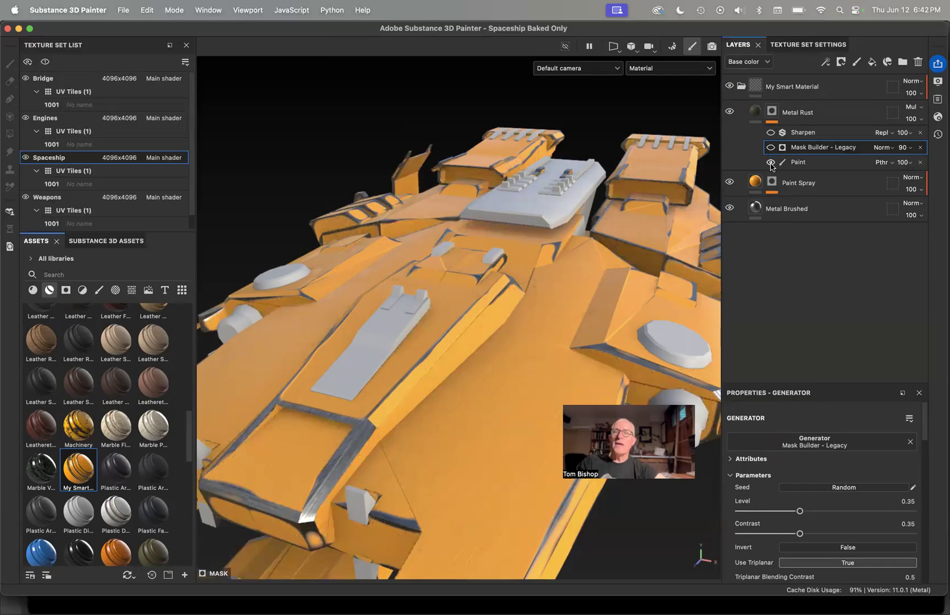
click(770, 148)
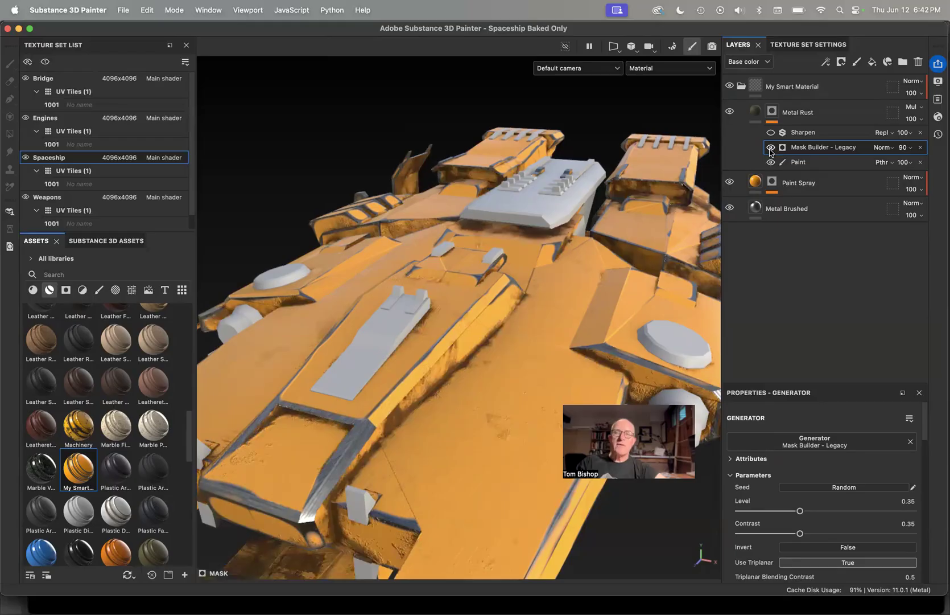
click(770, 147)
click(771, 149)
click(771, 149)
click(771, 149)
Try an AO amount of 0.38 in the Metal Rust mask's Mask Builder generator, and restore it to 1.
scroll(817, 505, down, 6)
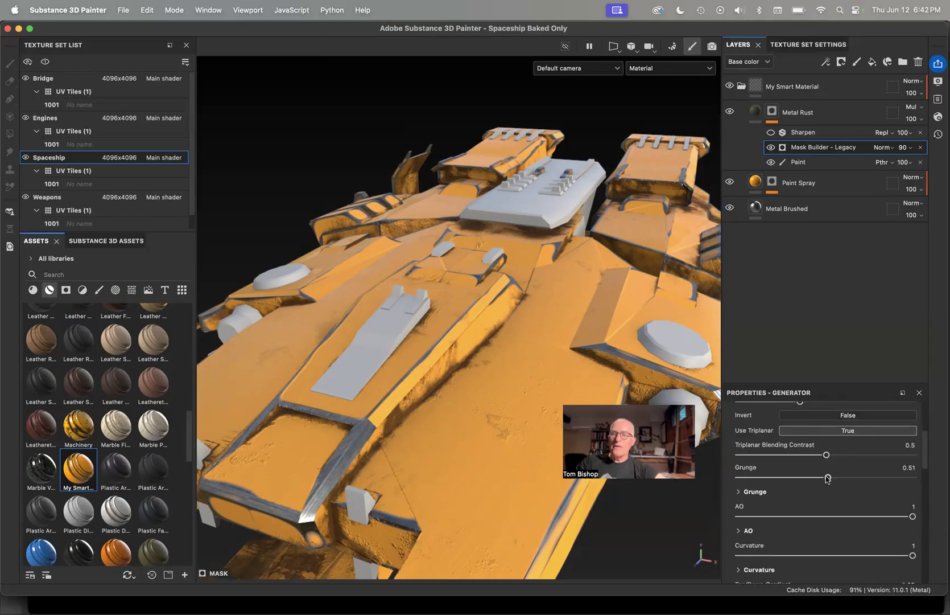
scroll(827, 481, down, 2)
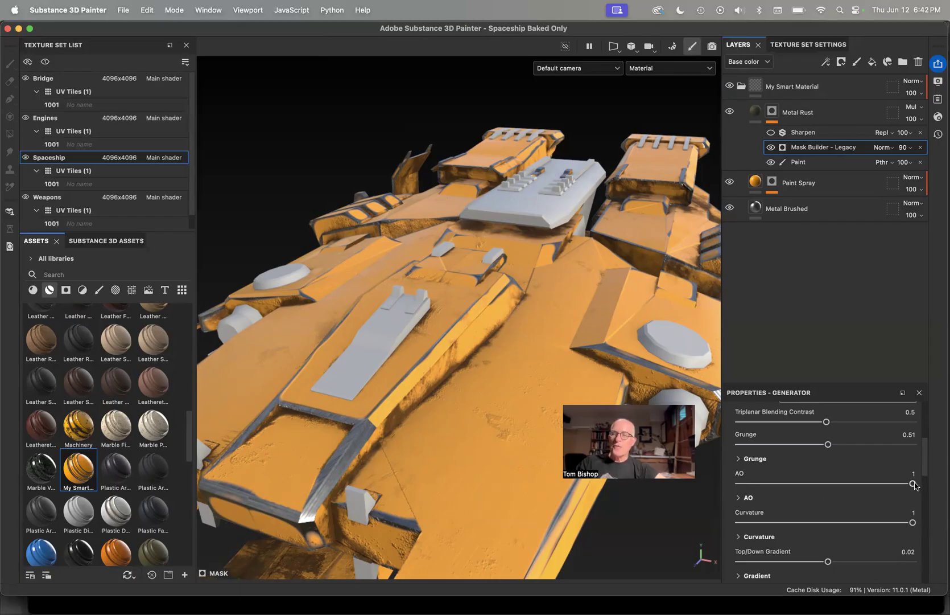
drag(912, 485, 858, 483)
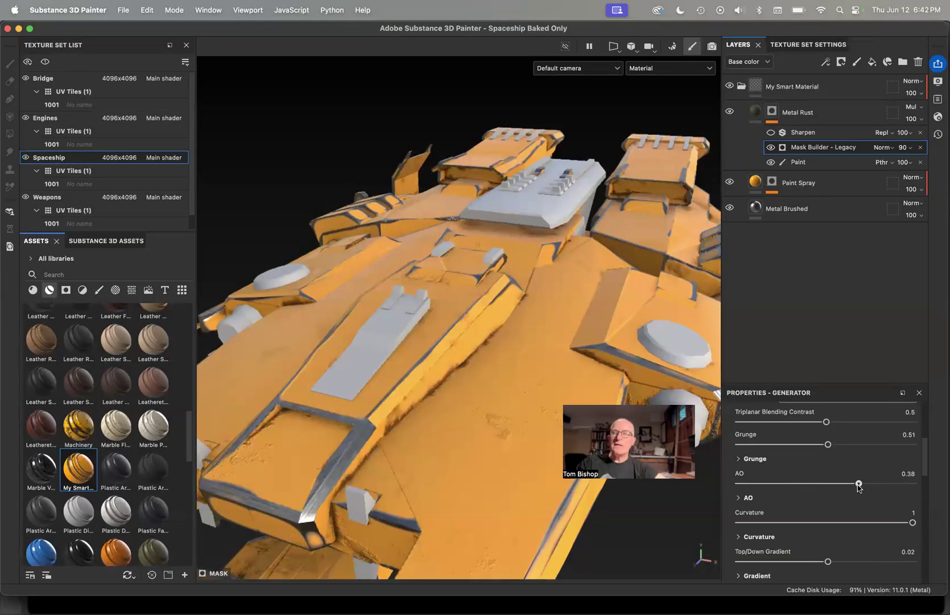
drag(912, 495, 923, 492)
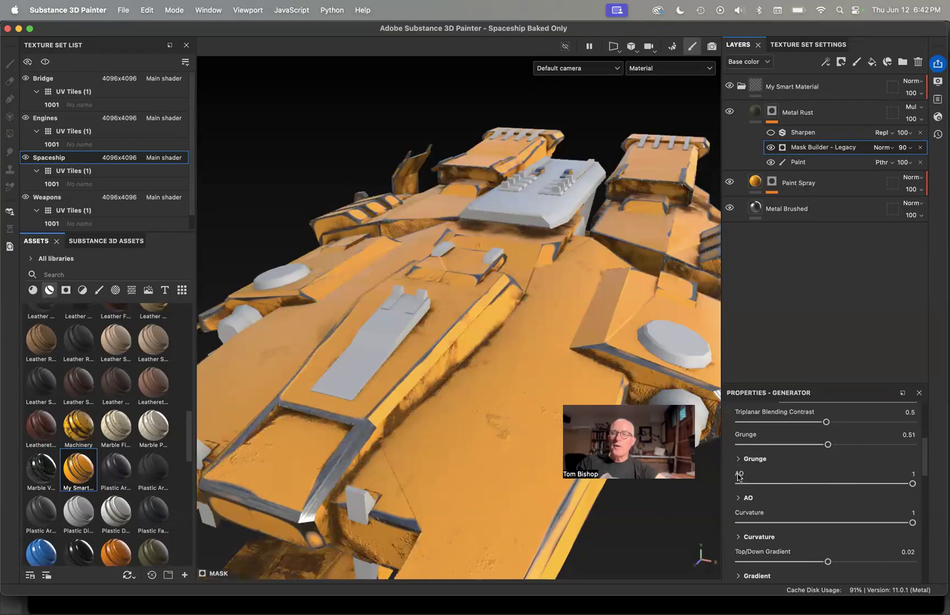
Set the AO Range of the Metal Rust mask's generator to 0.84.
click(739, 498)
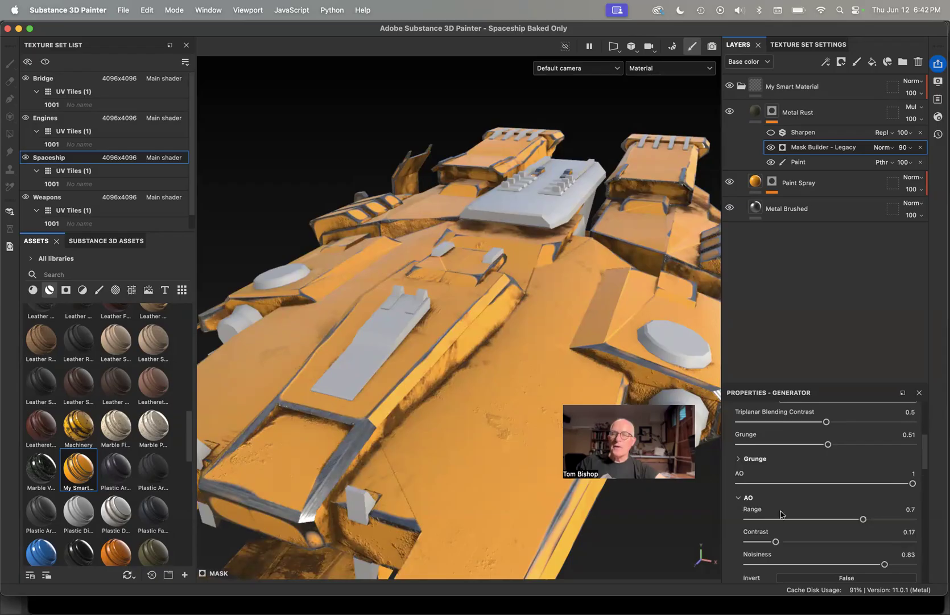
scroll(793, 504, up, 2)
scroll(793, 502, down, 3)
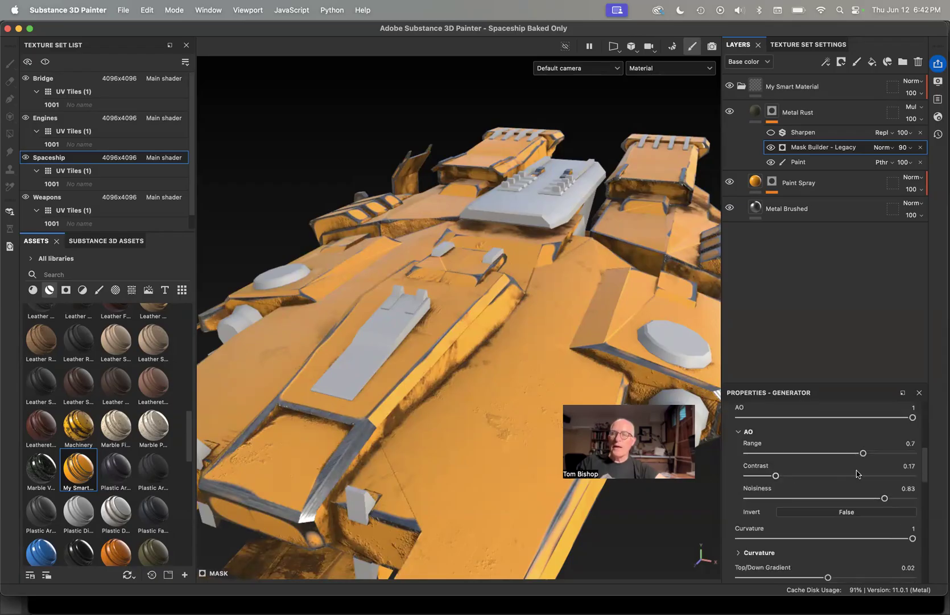
drag(864, 454, 786, 461)
drag(846, 464, 888, 471)
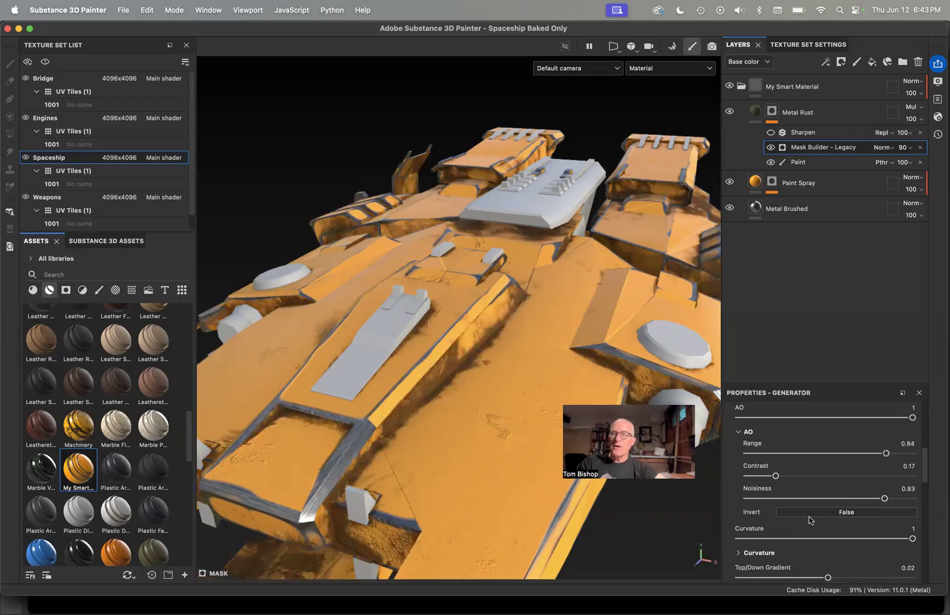
Set the Grunge Scale of the Metal Rust mask's generator to 9 and inspect the rust on the hull.
scroll(808, 495, down, 1)
scroll(806, 483, up, 1)
scroll(808, 484, up, 1)
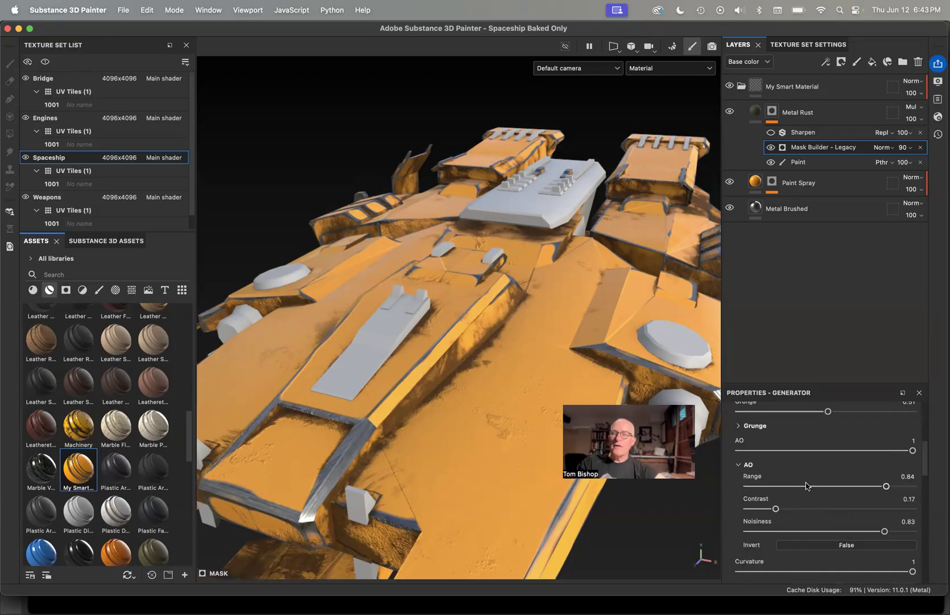
click(738, 427)
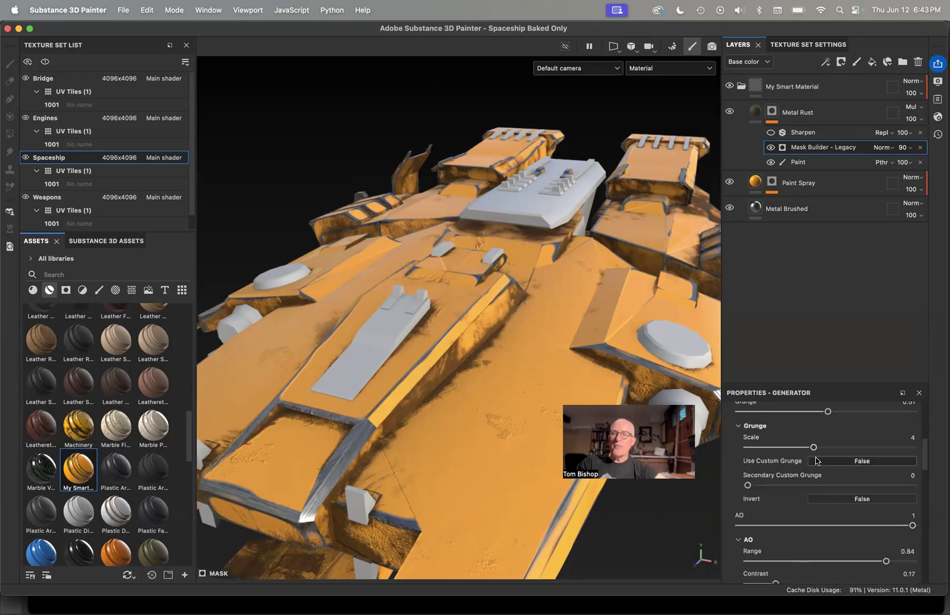
drag(814, 448, 896, 448)
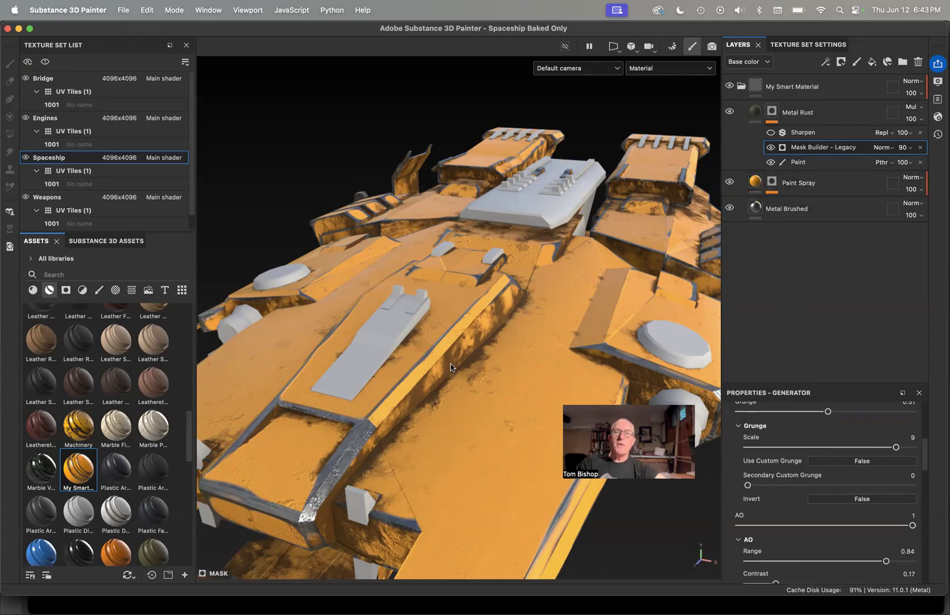
scroll(411, 365, up, 5)
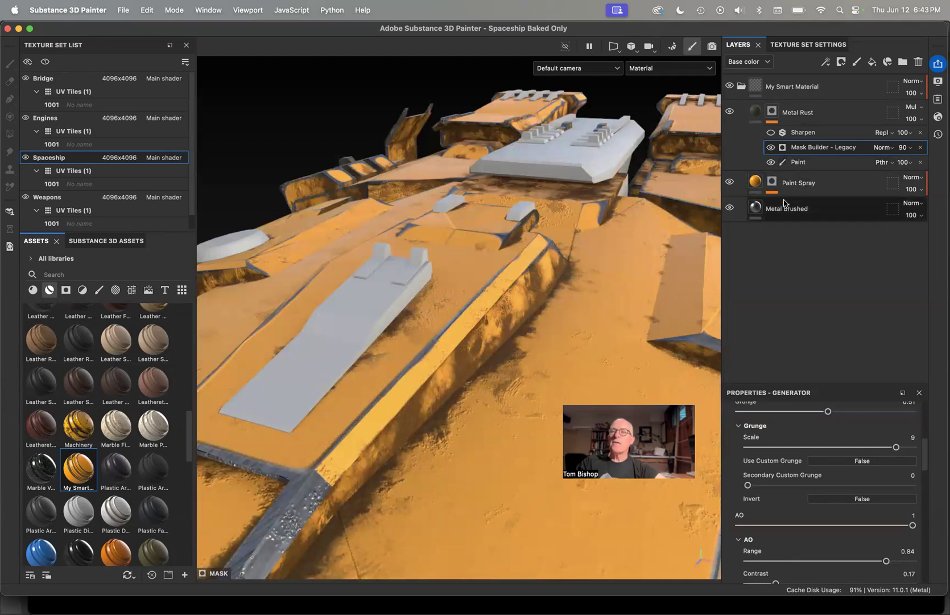
Examine the Paint Spray layer's fill settings, from UV transformations to paint colour, roughness, grain and drips parameters.
double_click(799, 183)
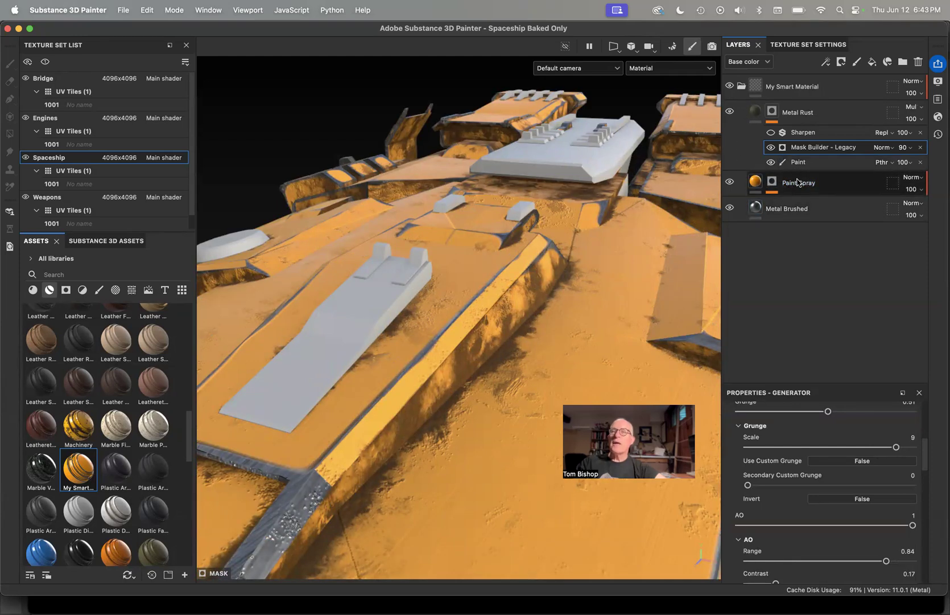
click(798, 184)
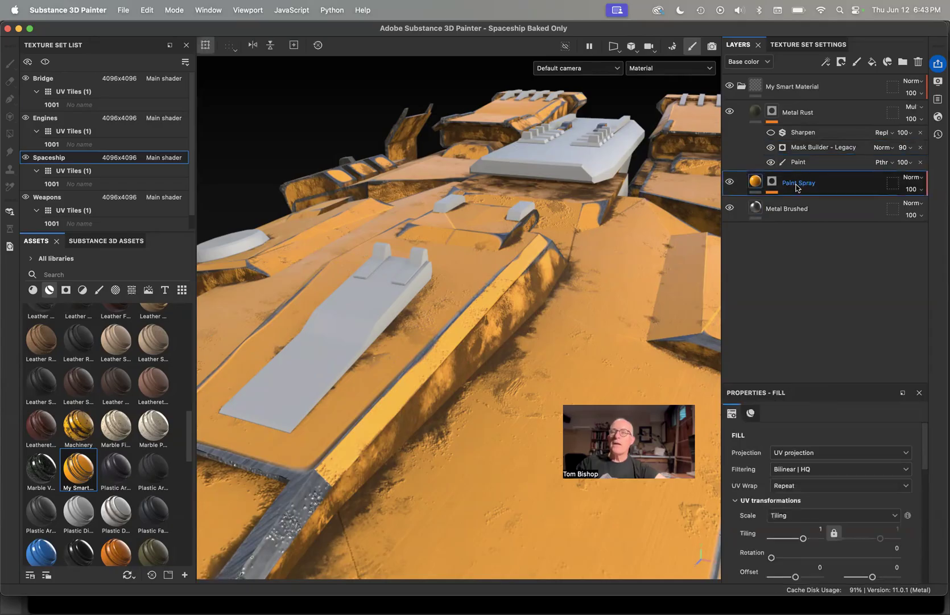
key(Return)
scroll(799, 484, down, 6)
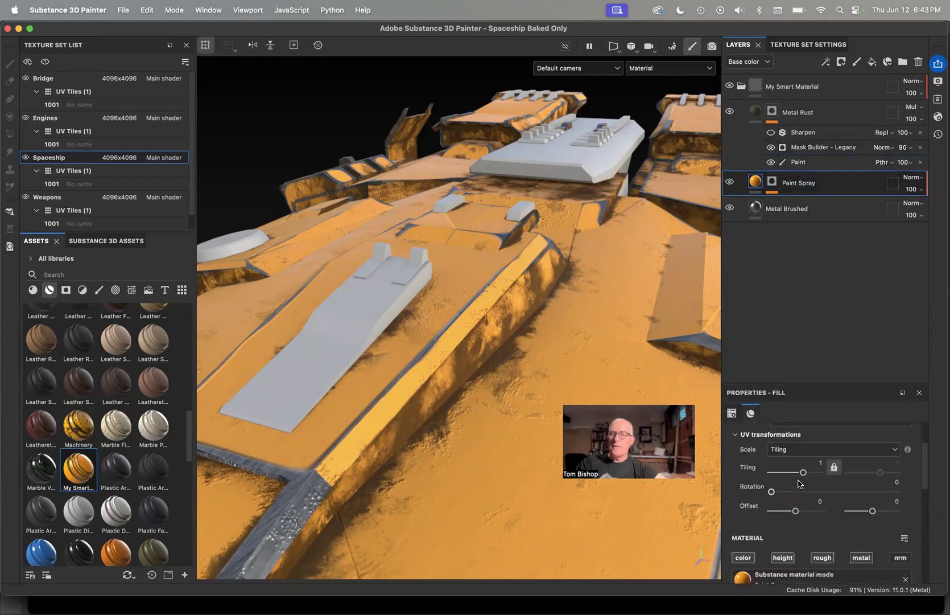
scroll(804, 481, down, 2)
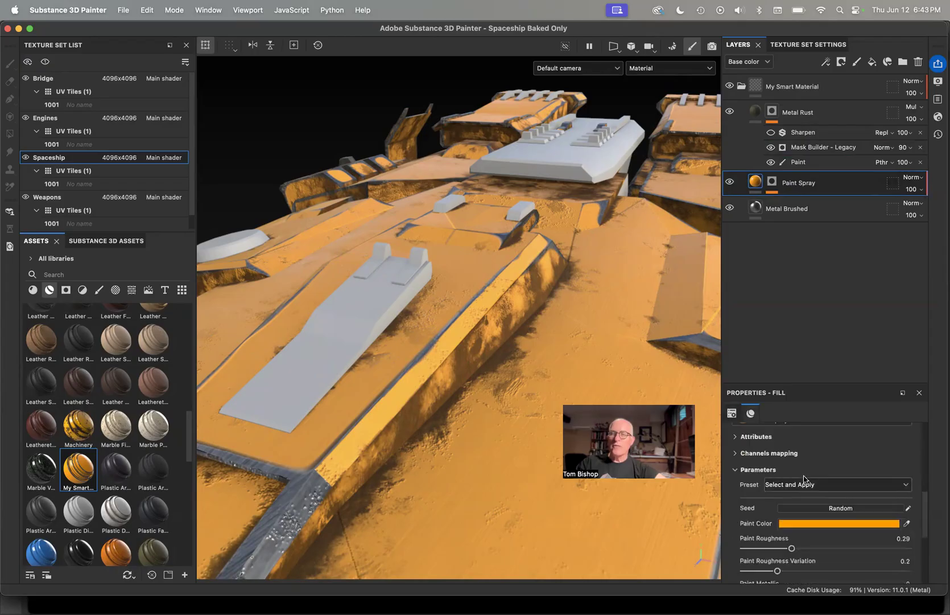
scroll(804, 482, down, 5)
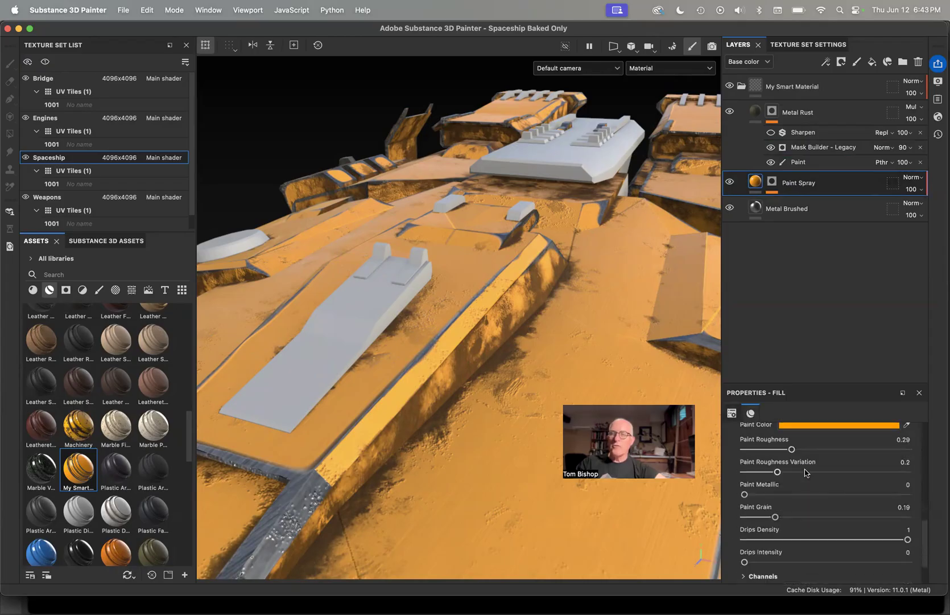
scroll(808, 474, down, 1)
scroll(805, 474, up, 10)
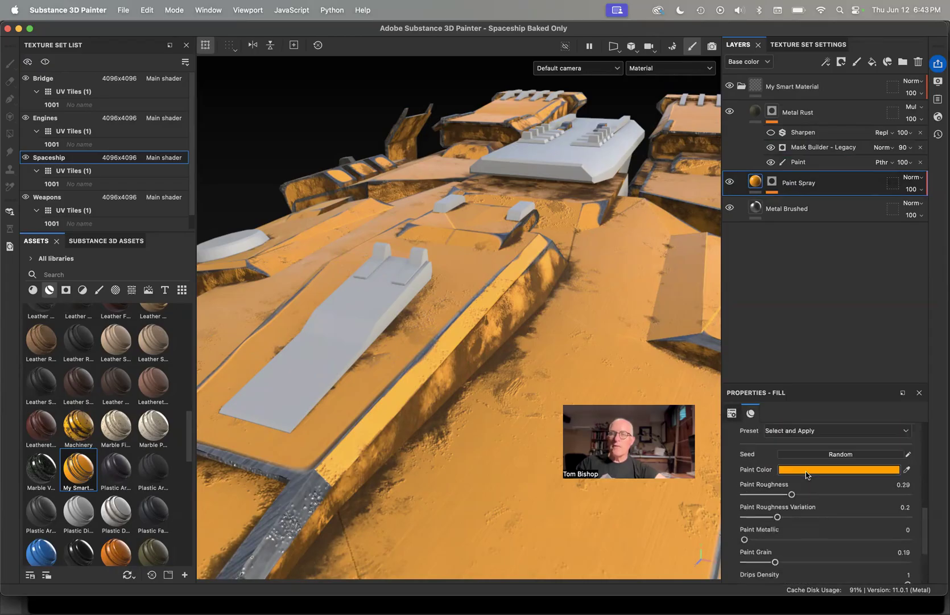
scroll(806, 478, up, 4)
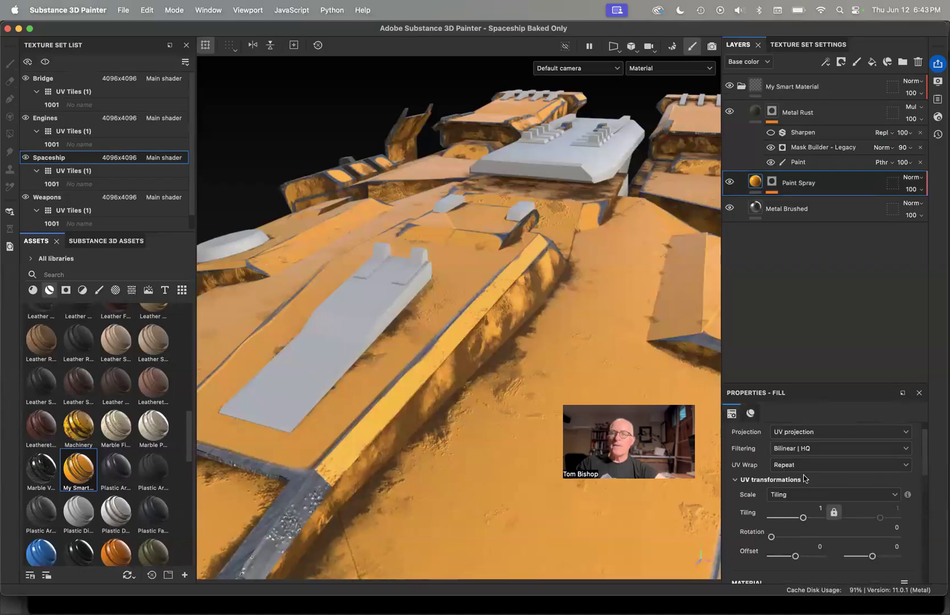
Set Curvature Opacity to 0.31 in the Mask Editor generator of the Paint Spray layer's mask.
click(773, 183)
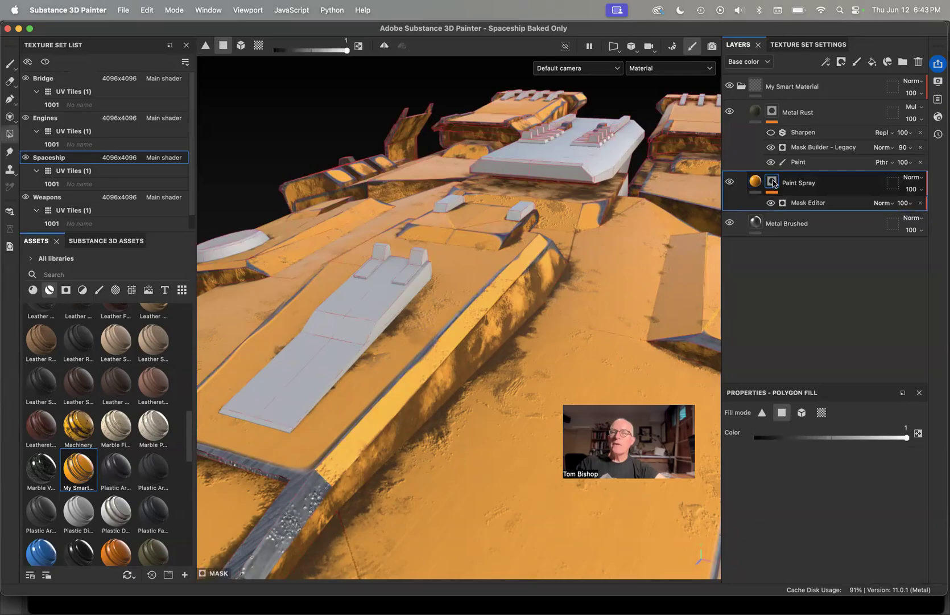
click(785, 209)
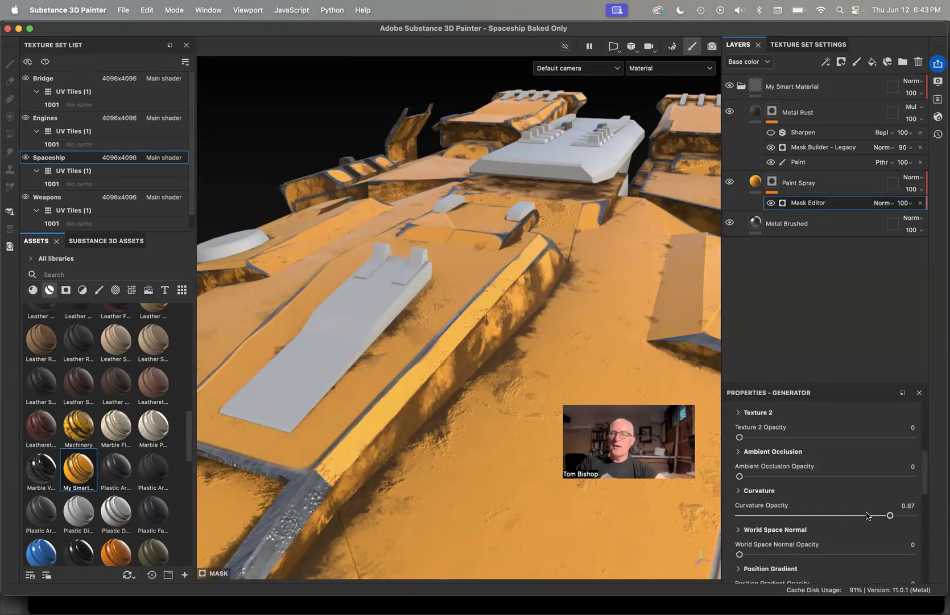
drag(890, 515, 793, 515)
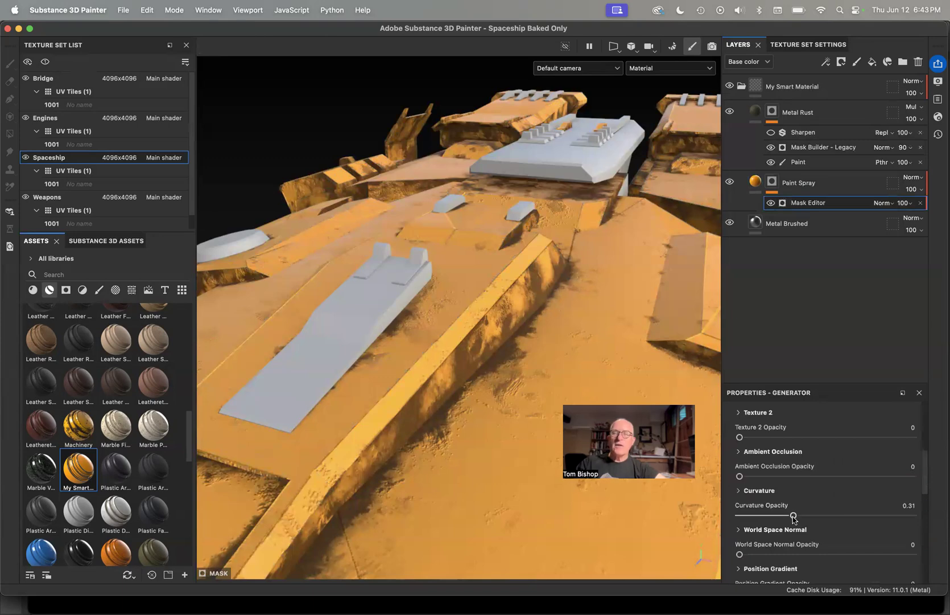
Inspect the baked ambient occlusion and curvature maps on the ship, and return to the material view.
key(b)
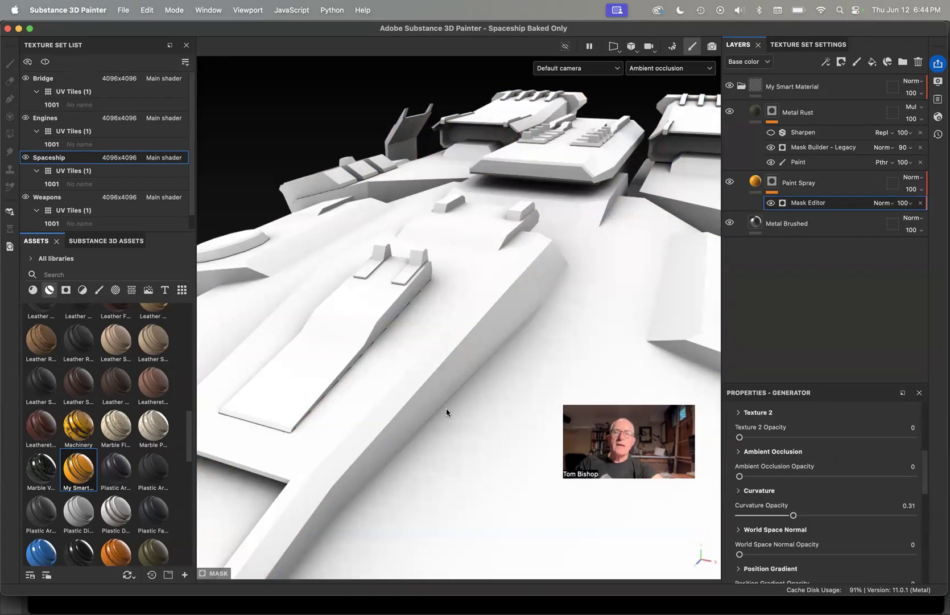
key(b)
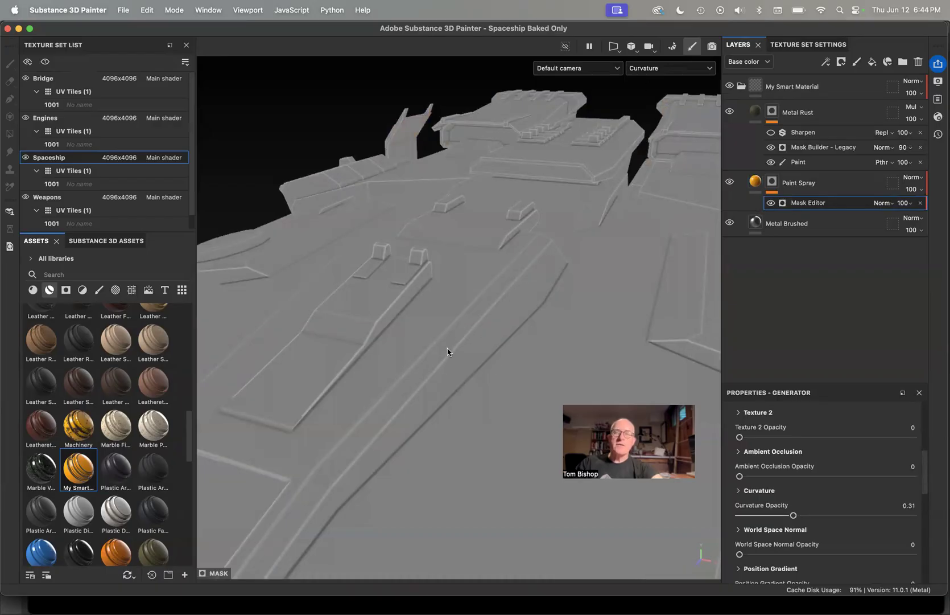
key(m)
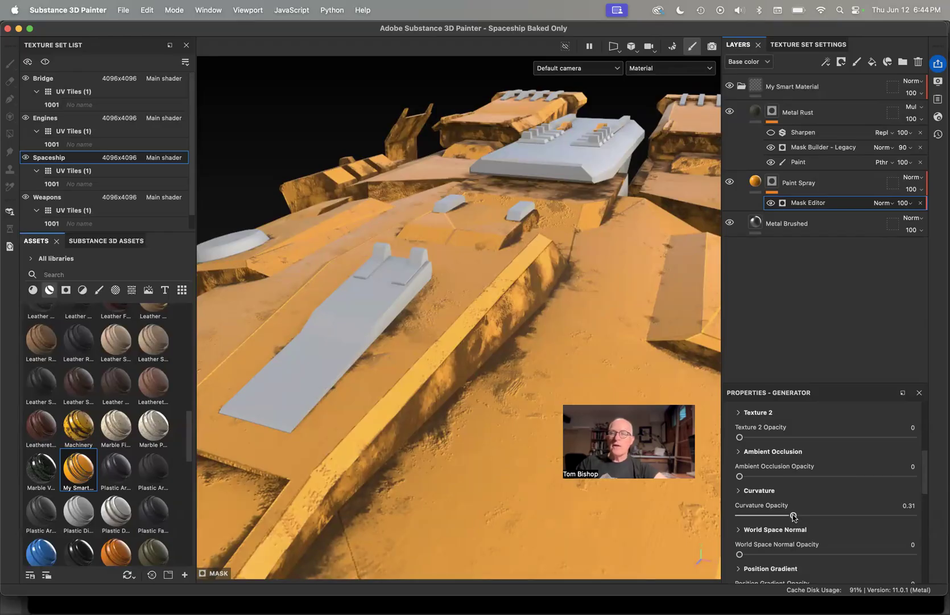
Set Curvature Opacity to 0.9 in the Paint Spray mask's generator and compare the hull with that layer hidden and shown.
drag(841, 518, 895, 516)
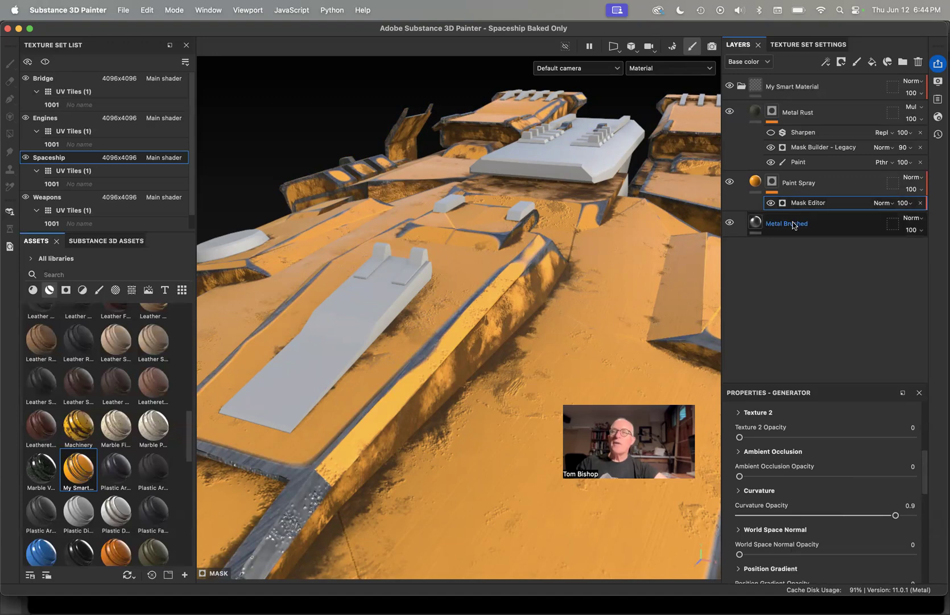
click(729, 183)
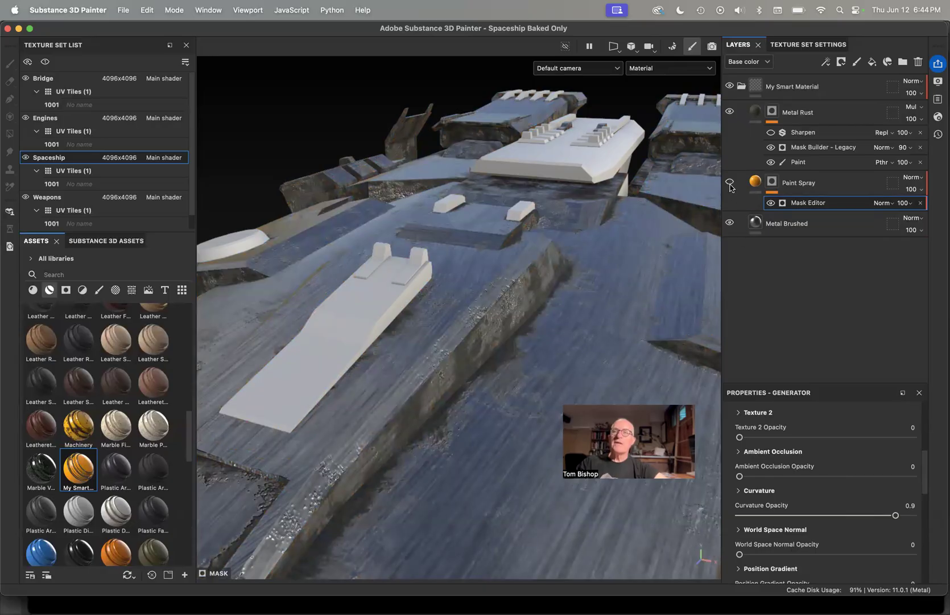
click(730, 182)
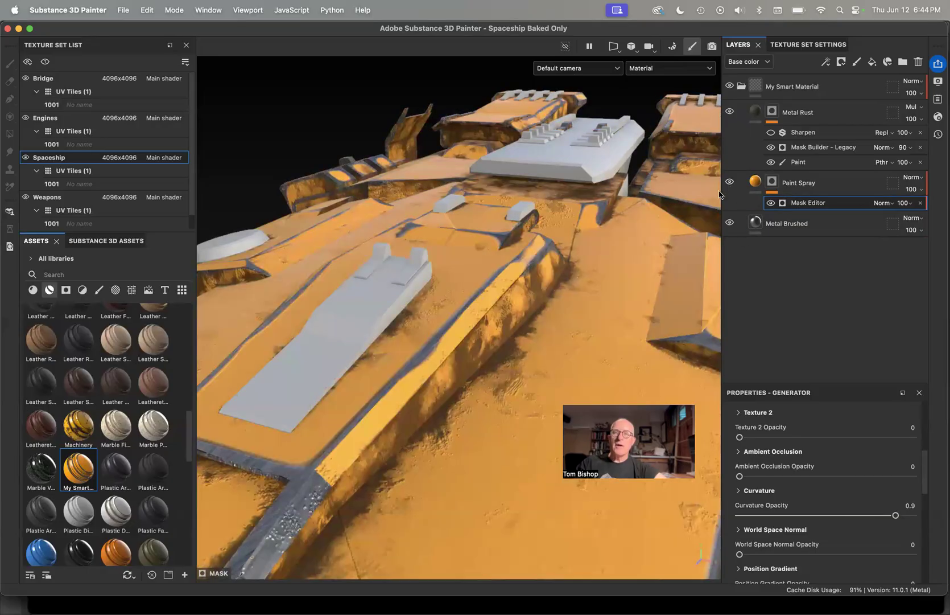
Add two empty groups above the Paint Spray layer inside the My Smart Material folder.
click(742, 87)
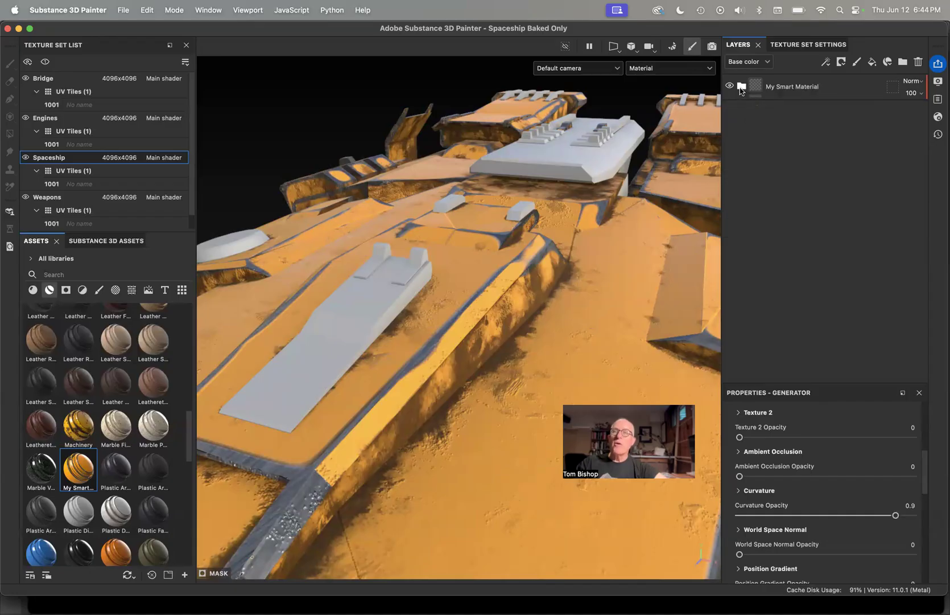
click(742, 87)
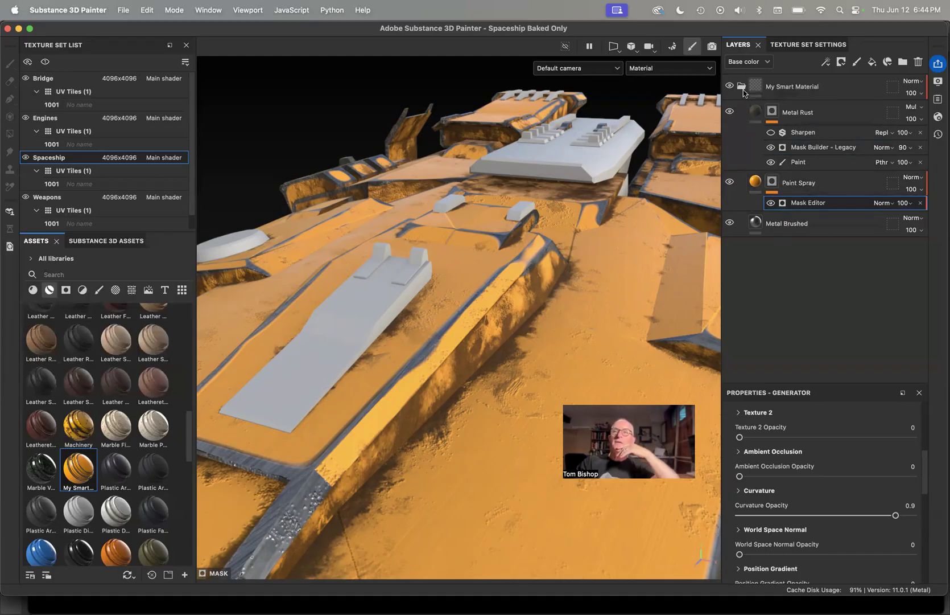
click(903, 62)
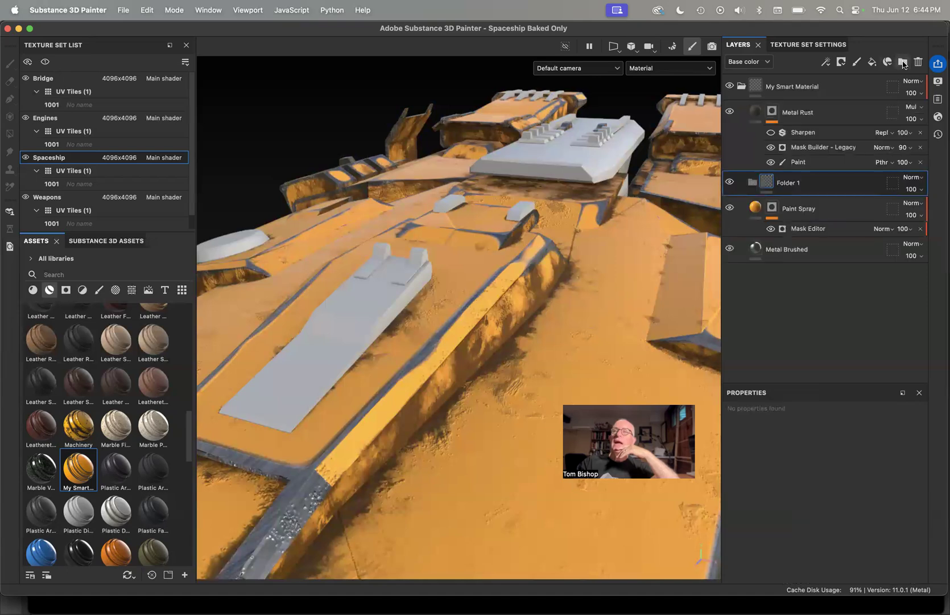
click(903, 62)
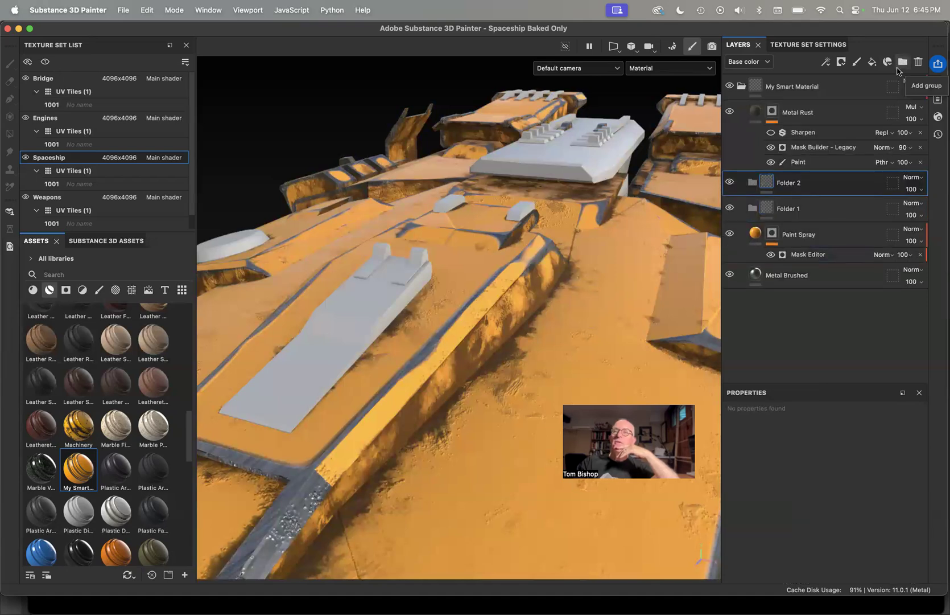
Examine the layer operations available for the upper empty group, including the option to create a smart material.
double_click(792, 183)
double_click(792, 183)
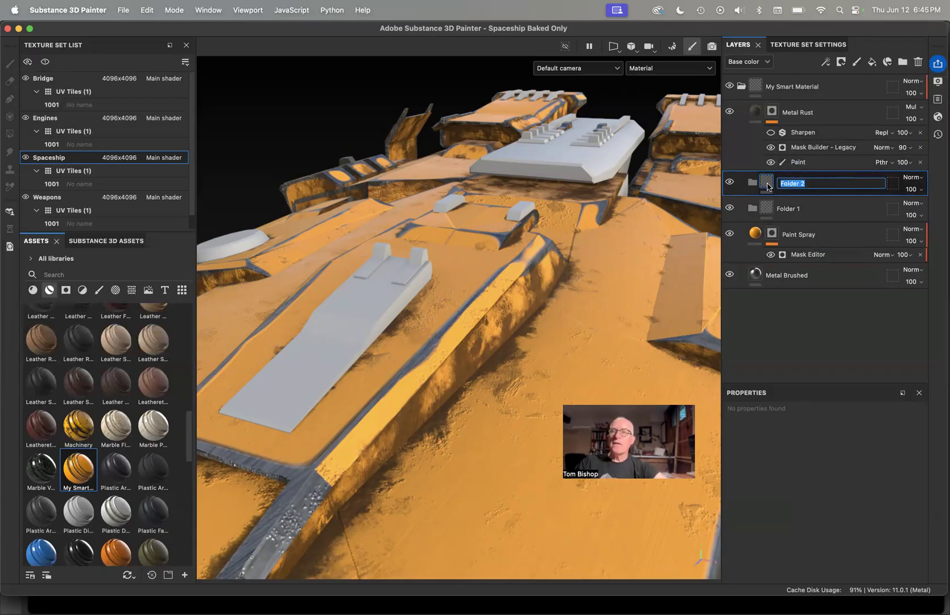
right_click(768, 186)
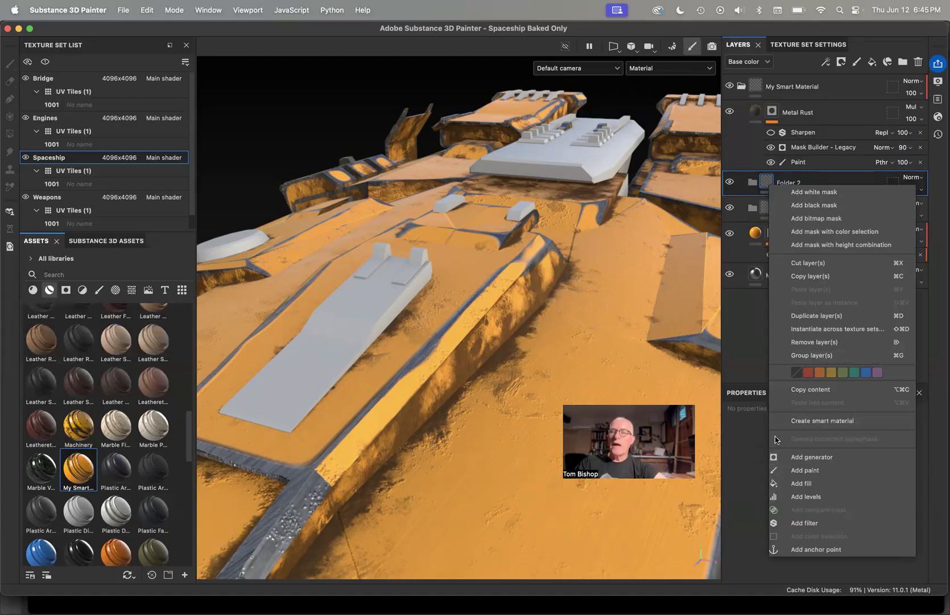
click(756, 445)
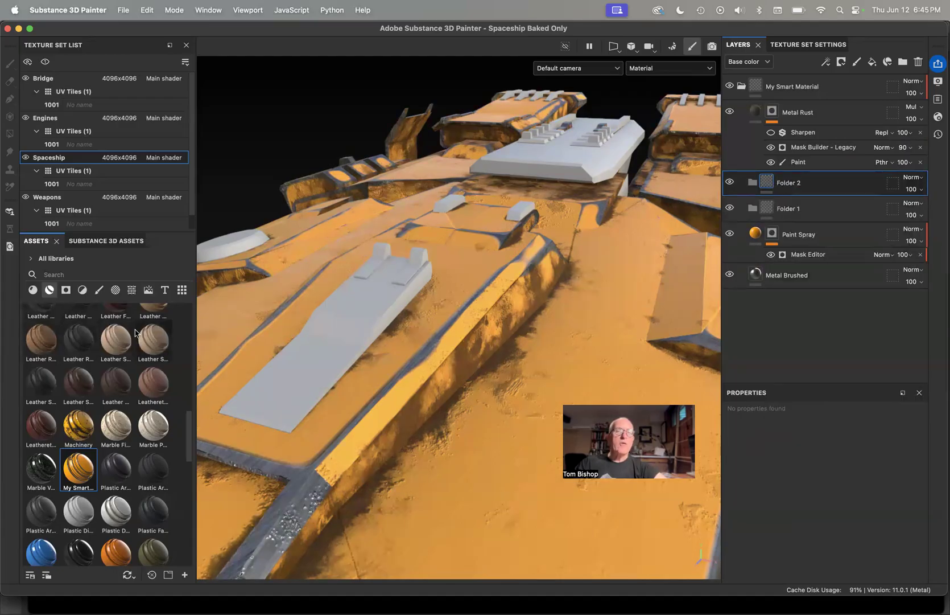